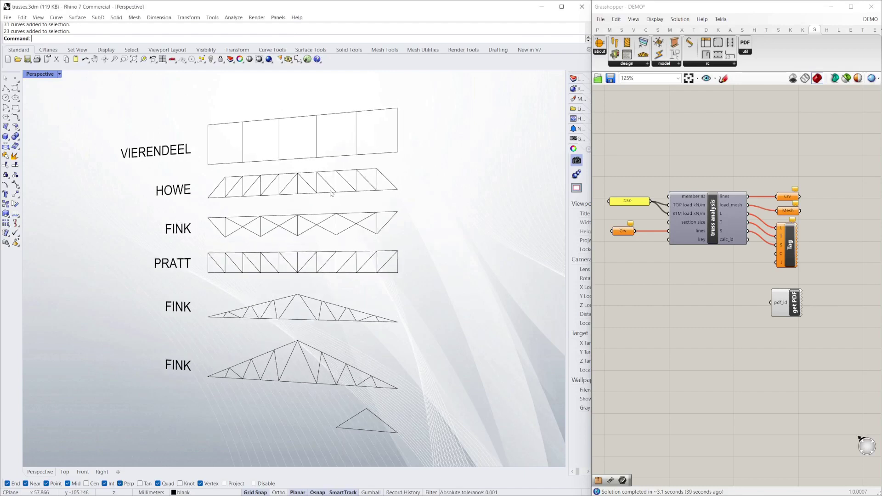
Assign the curves of the lower, taller Fink truss to the Crv parameter as multiple curves.
right_drag(388, 373, 421, 370)
drag(446, 379, 234, 336)
right_click(616, 230)
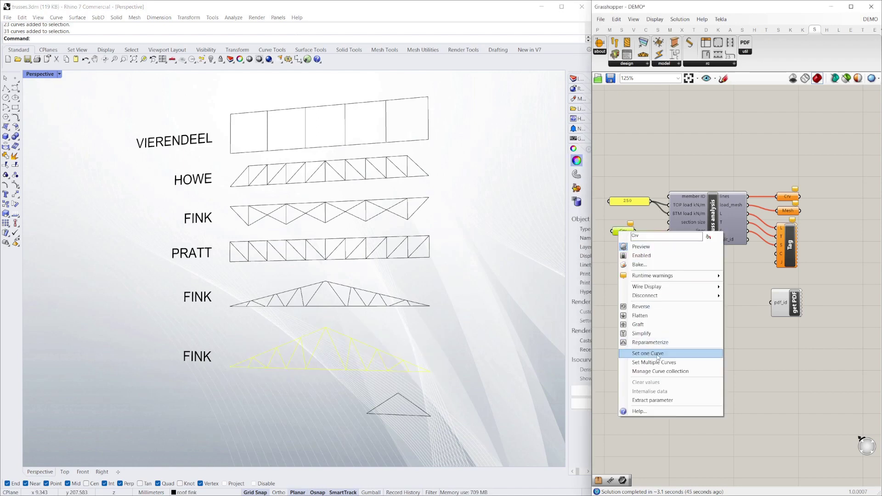
click(643, 363)
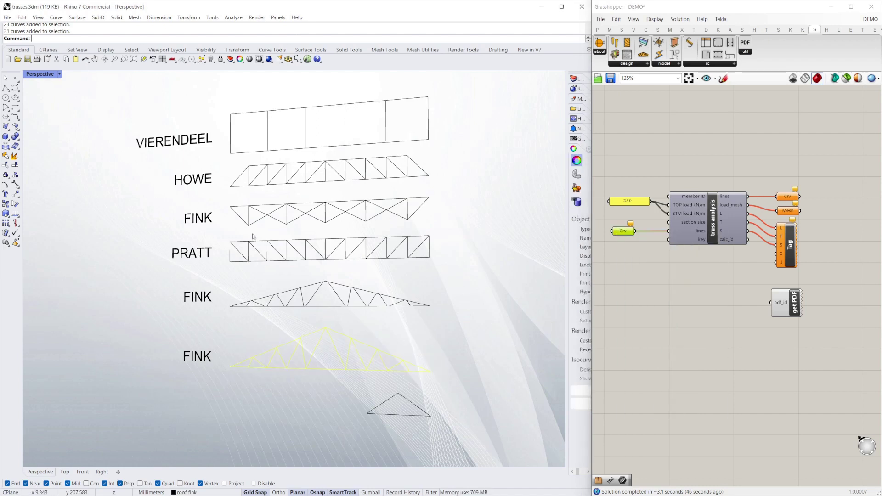
Assign the Pratt truss curves to the Crv parameter as multiple curves, replacing its current curves.
scroll(207, 267, down, 5)
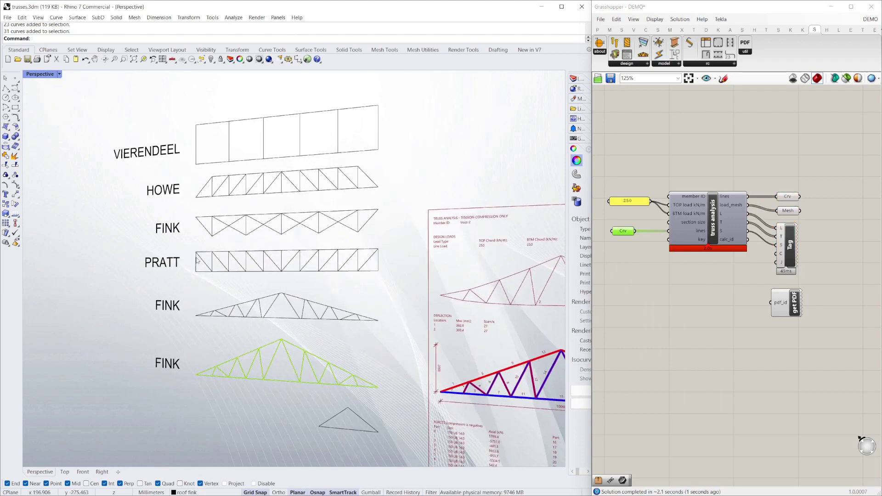
scroll(315, 299, up, 3)
scroll(244, 314, up, 3)
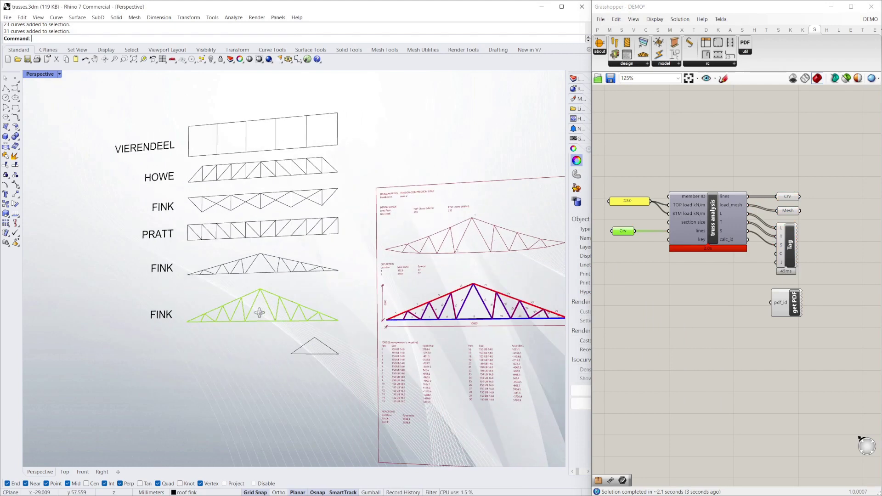
scroll(282, 251, up, 1)
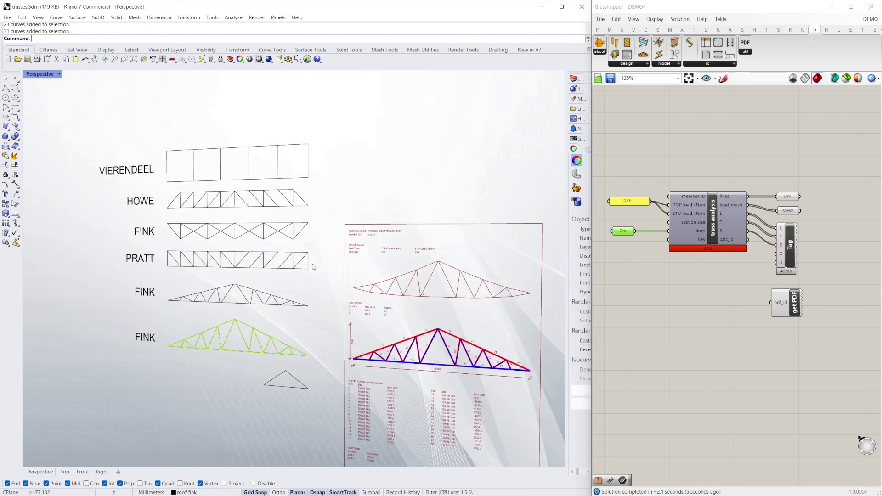
click(313, 271)
drag(312, 270, 154, 244)
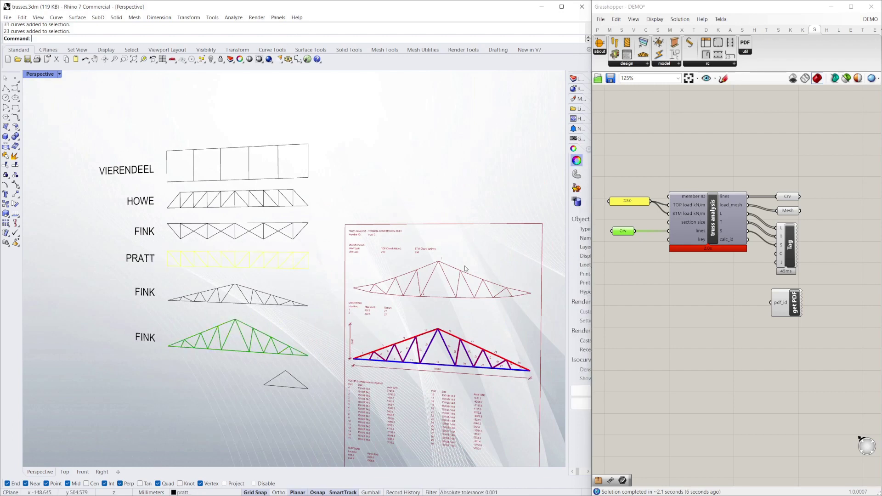
right_click(618, 231)
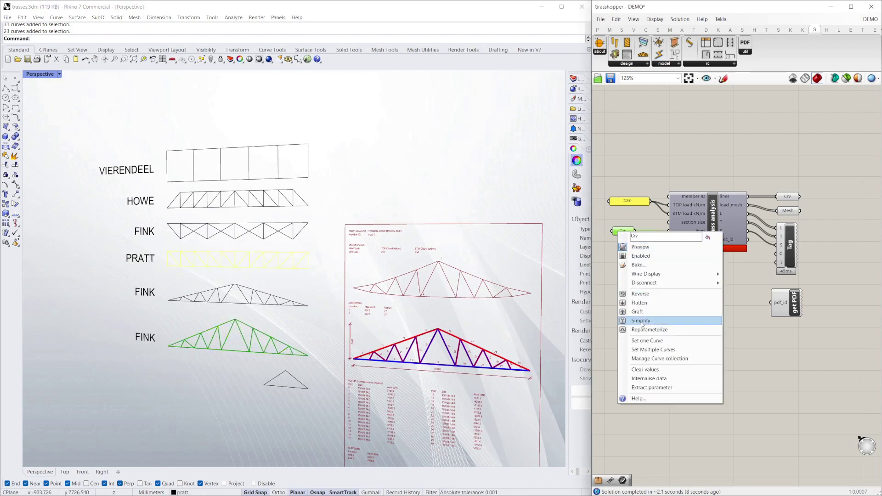
click(655, 351)
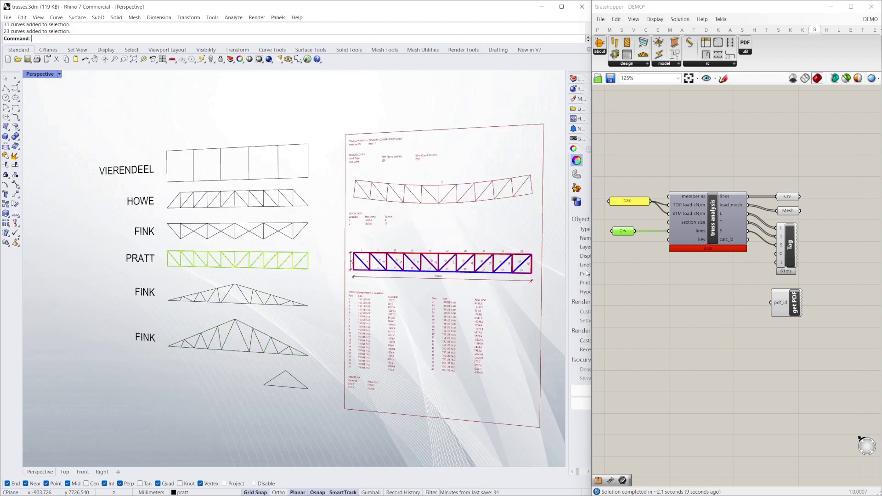
Inspect the Pratt truss analysis sheet and connect the truss analysis calc_id output to the pdf_id input of get PDF.
scroll(468, 234, up, 3)
scroll(386, 161, up, 2)
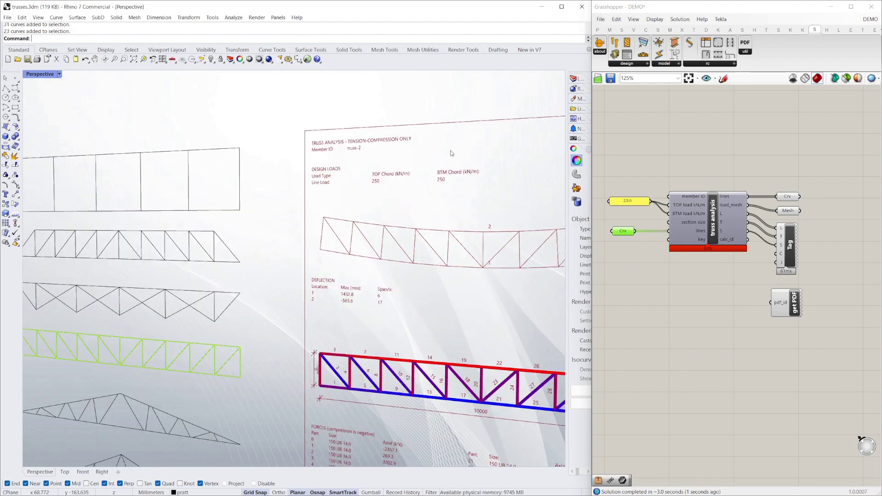
scroll(385, 177, down, 3)
scroll(385, 177, up, 3)
scroll(380, 163, down, 3)
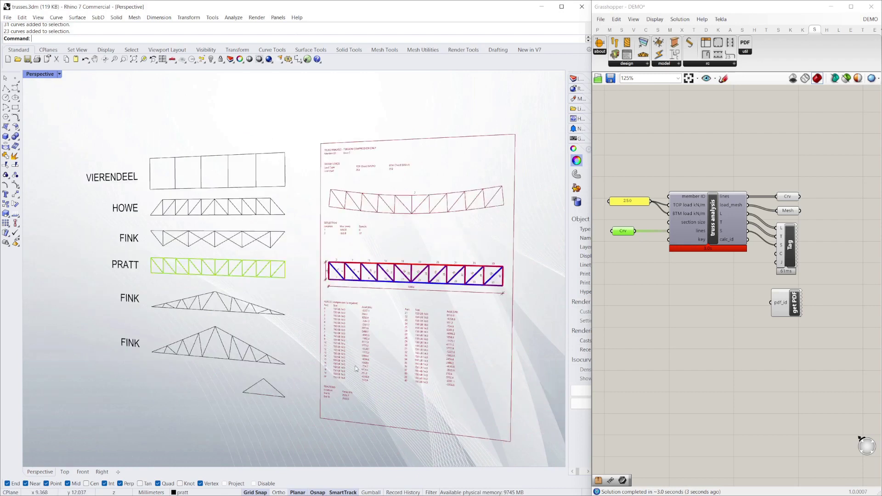
drag(749, 239, 771, 303)
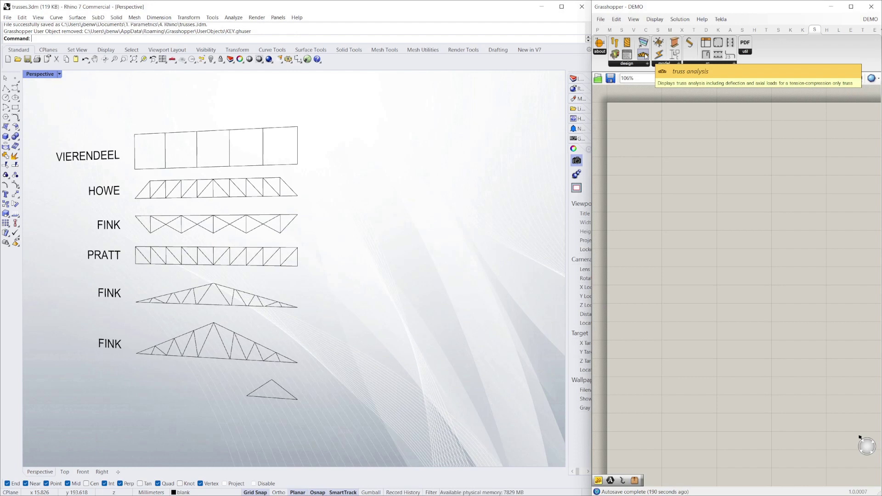
Place a truss analysis component on the empty canvas and position it with room for inputs and outputs beside it.
drag(645, 55, 718, 260)
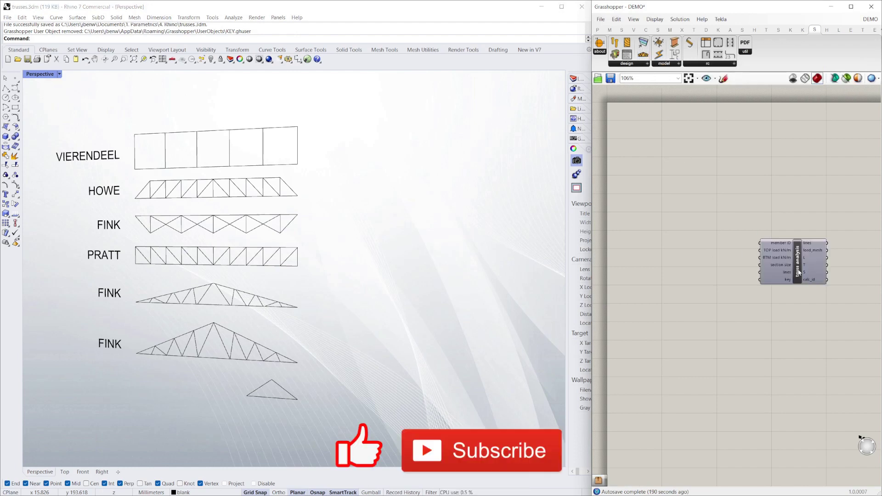
drag(811, 261, 761, 246)
scroll(761, 246, up, 3)
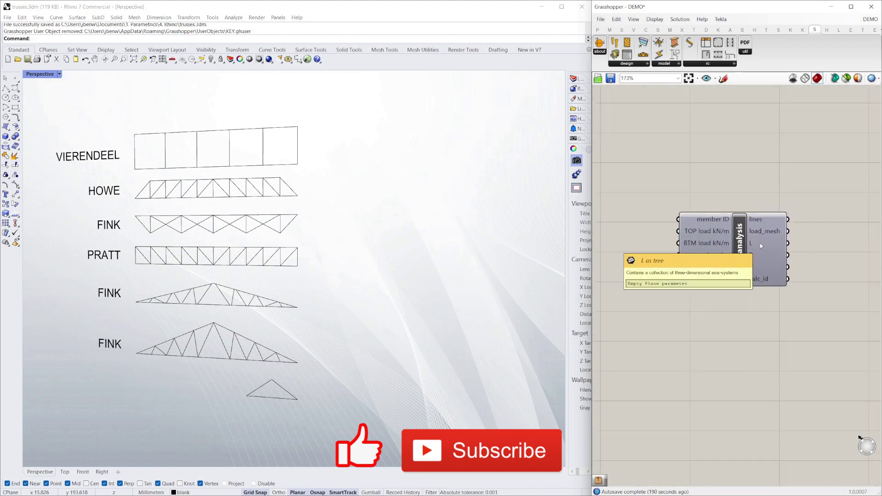
scroll(663, 218, down, 3)
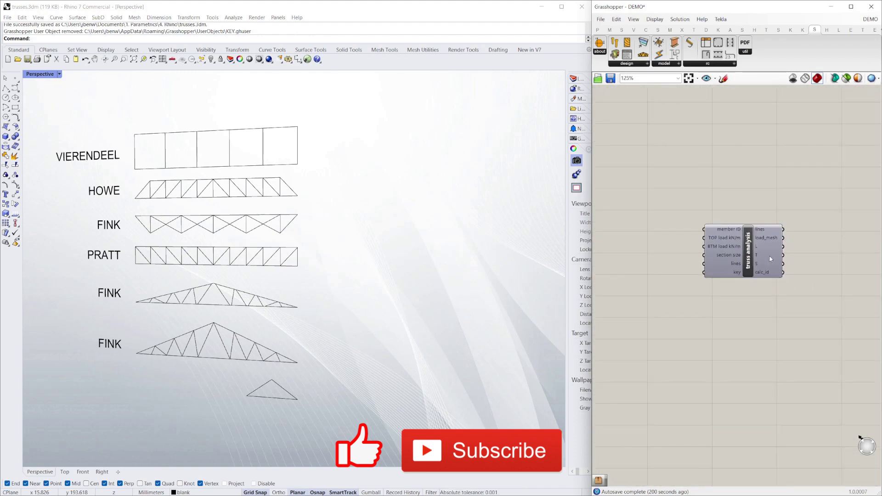
drag(746, 240, 762, 220)
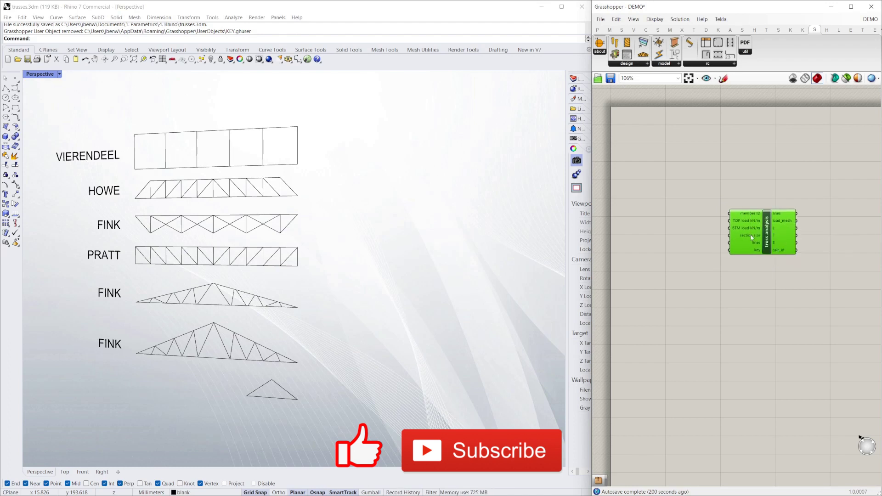
click(732, 187)
Add a Curve parameter on the input side of the truss analysis component, level with its lines input.
double_click(660, 238)
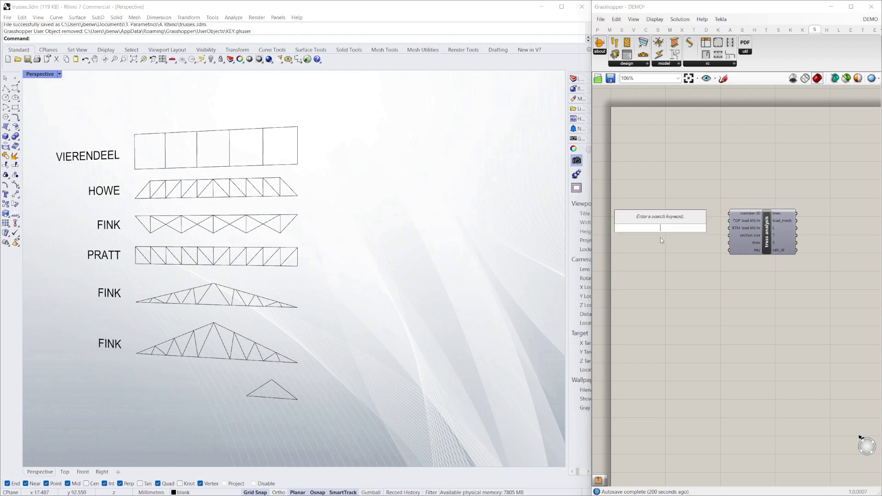
text(curve)
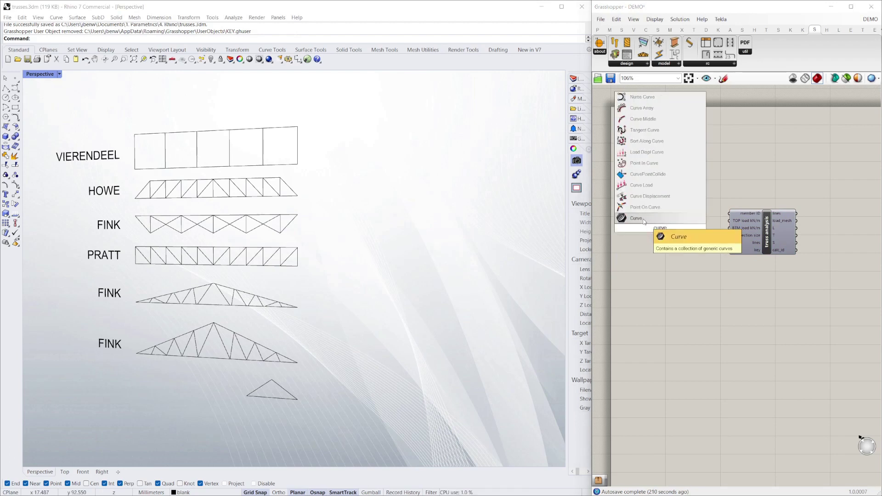
click(644, 220)
drag(660, 234, 682, 247)
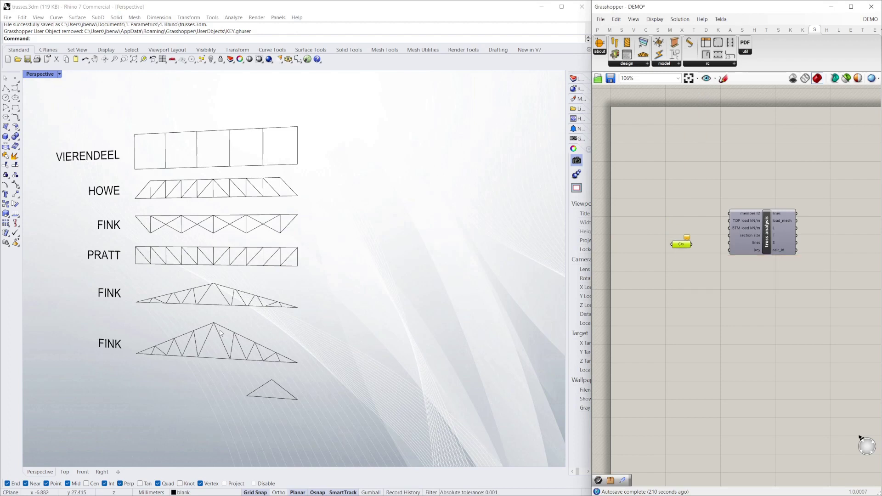
Assign the lower, taller Fink truss curves to the Curve parameter and connect it to the truss analysis lines input.
drag(339, 369, 138, 327)
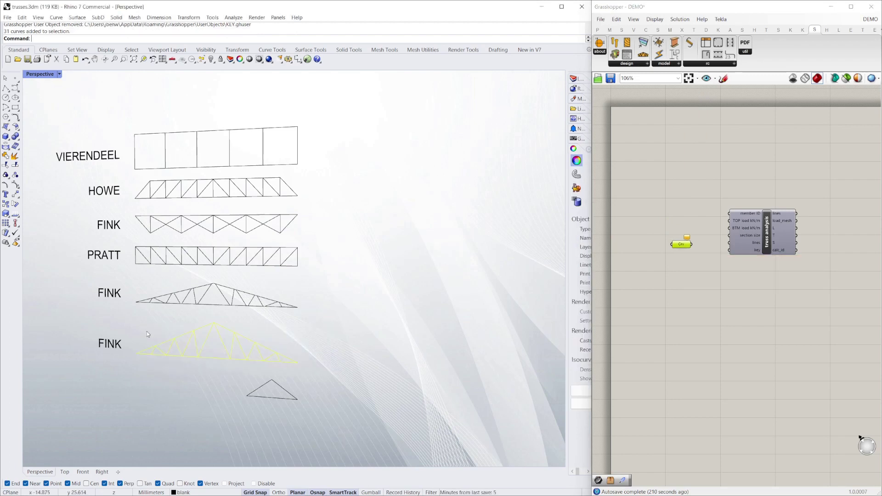
right_click(681, 247)
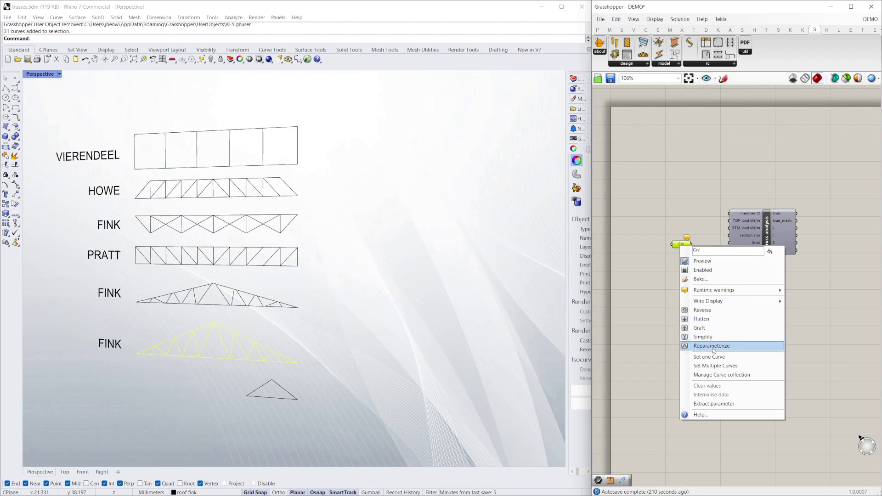
click(750, 368)
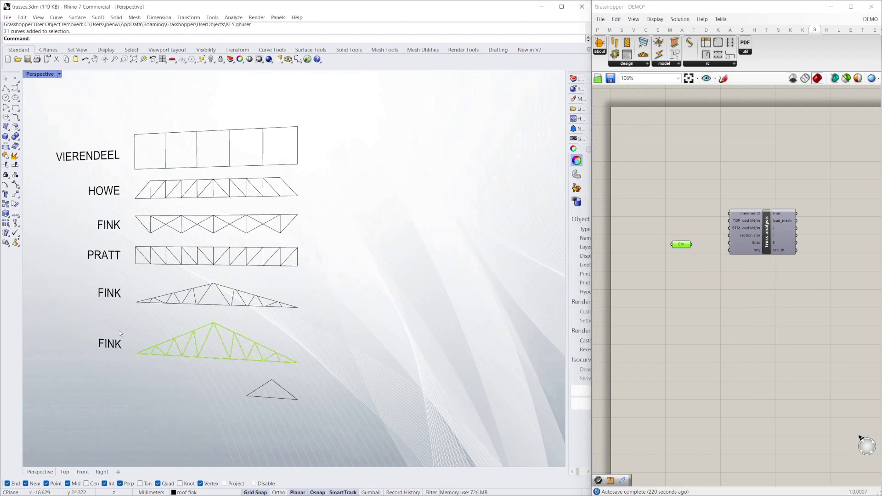
click(144, 330)
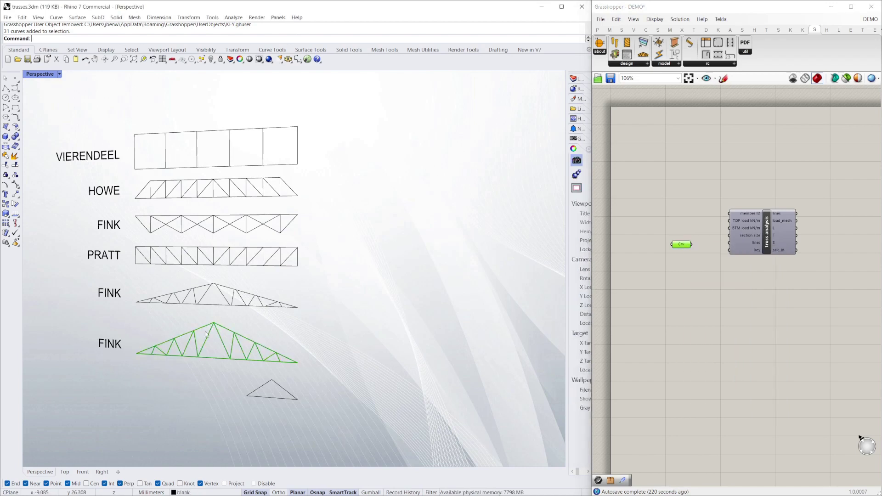
click(700, 243)
drag(692, 244, 730, 245)
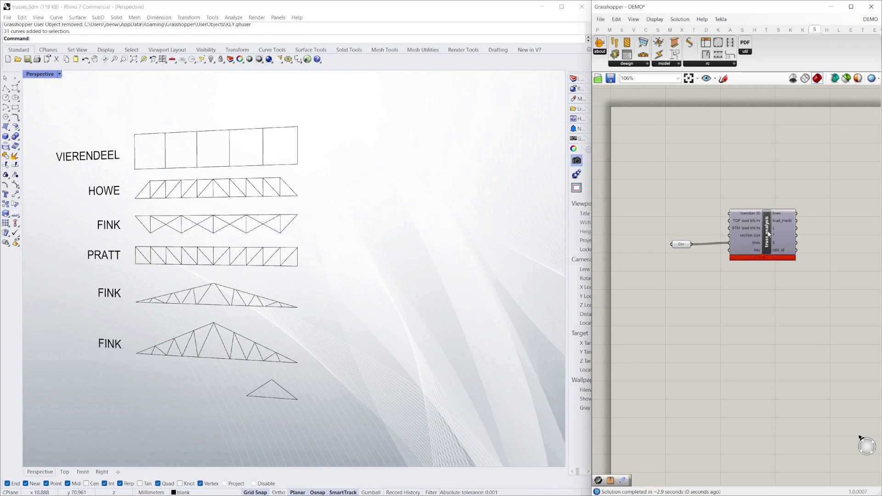
Add a second Curve parameter on the output side of truss analysis and connect the lines output to it.
drag(768, 235, 759, 236)
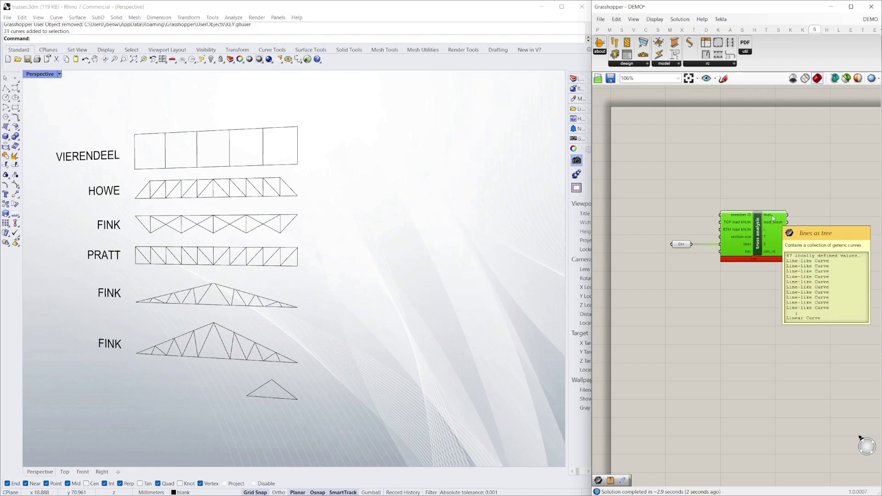
click(788, 186)
double_click(802, 207)
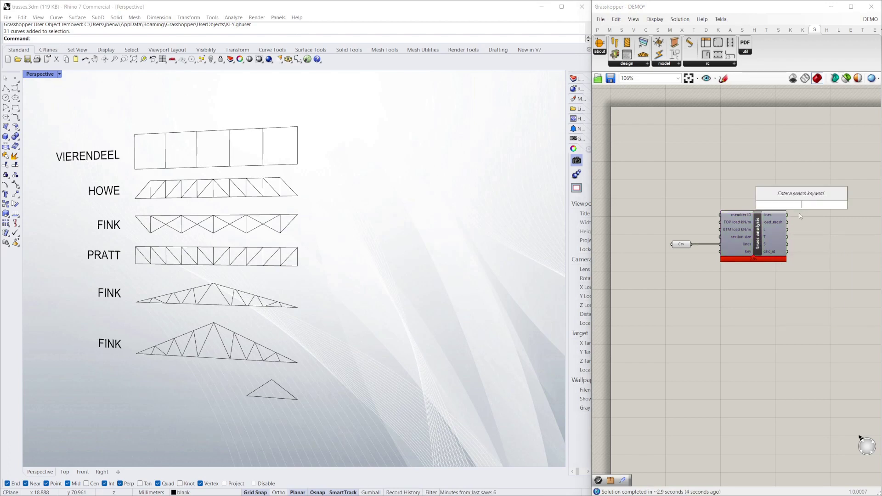
text(curve)
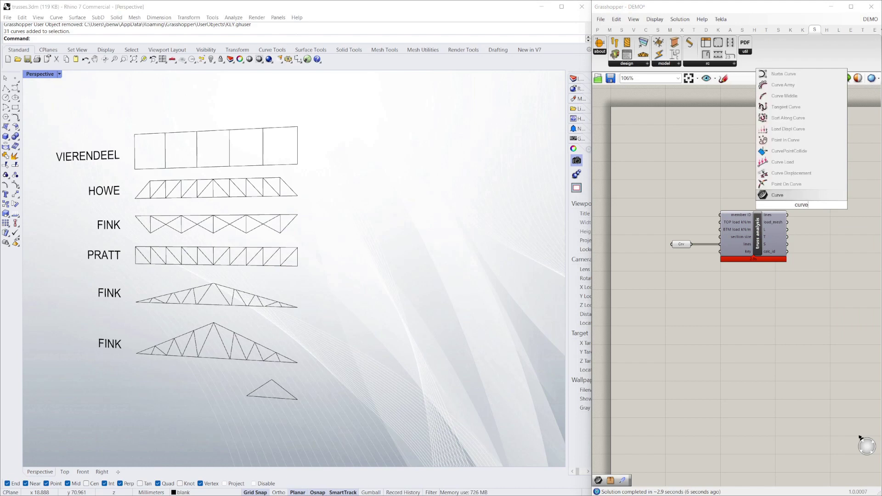
key(Return)
mouse_move(801, 208)
mouse_down()
mouse_move(821, 217)
mouse_move(798, 216)
mouse_move(810, 216)
mouse_up()
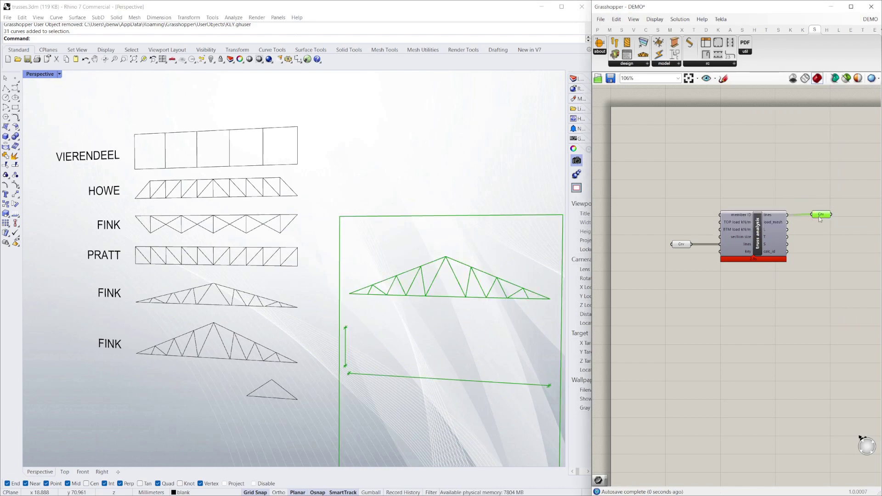
Add a Mesh parameter below the output Curve parameter and connect the load_mesh output to it.
click(814, 228)
double_click(814, 229)
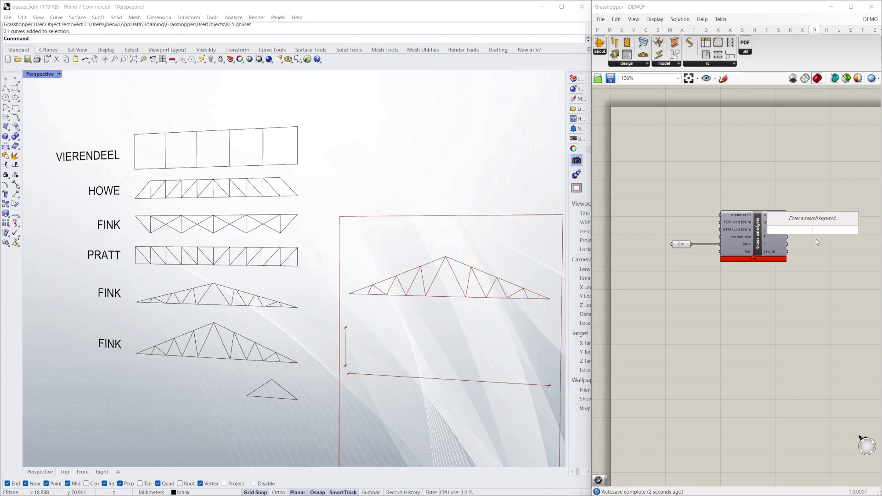
text(mesh)
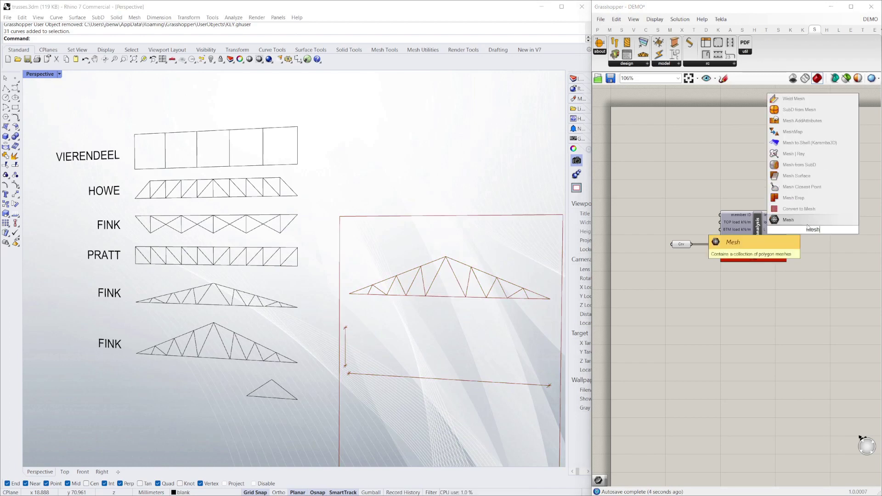
key(Return)
drag(787, 223, 821, 226)
click(818, 197)
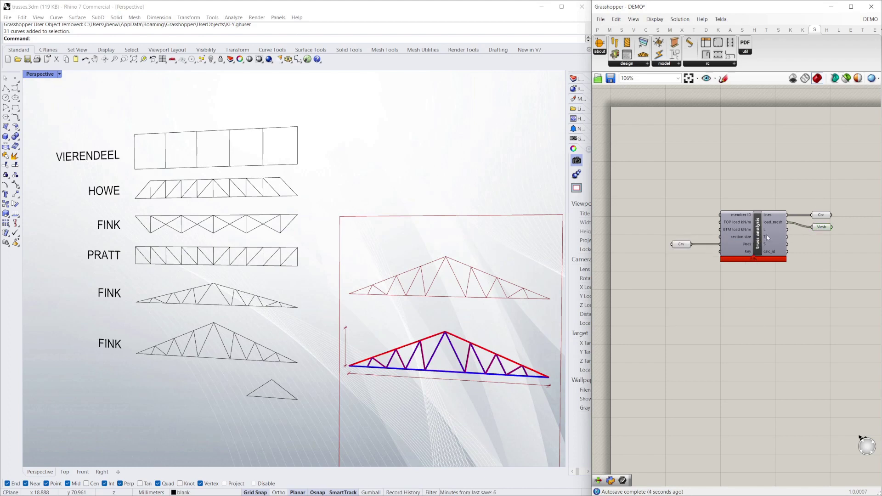
Add a Text Tag 3D component below the Mesh parameter and connect the truss analysis L, T and S outputs to its matching inputs.
double_click(812, 260)
text(te)
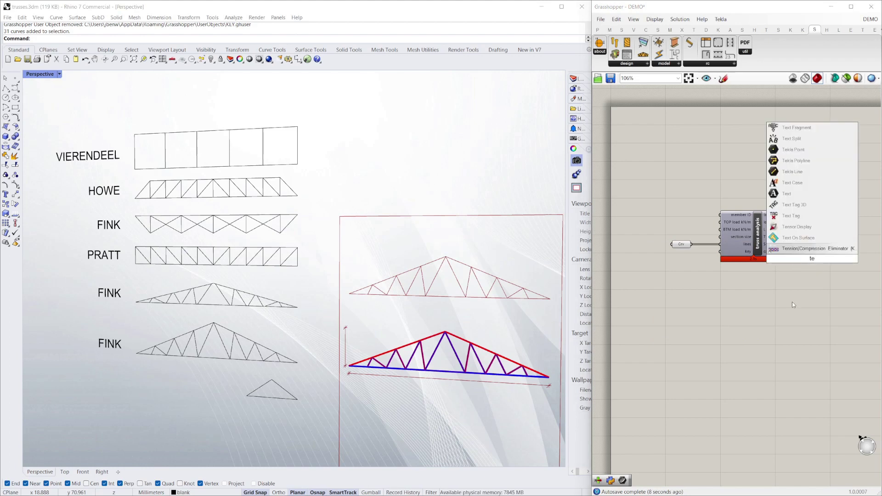
key(BackSpace)
text(ag)
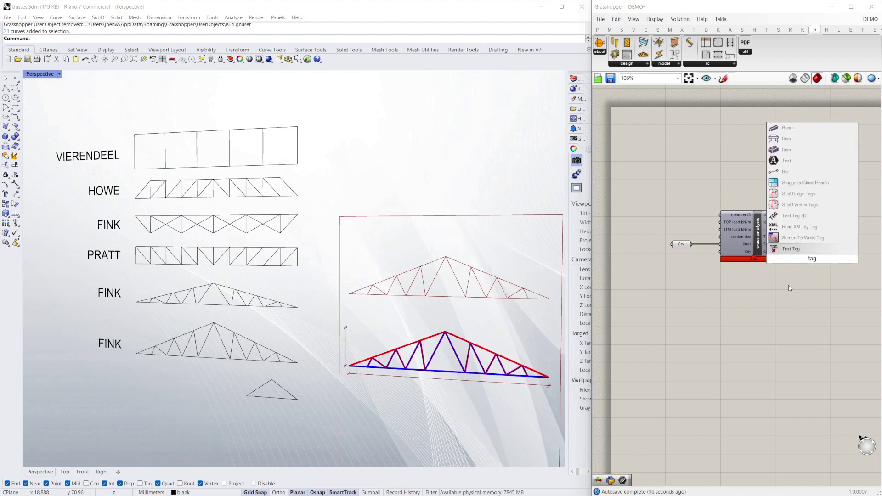
click(803, 218)
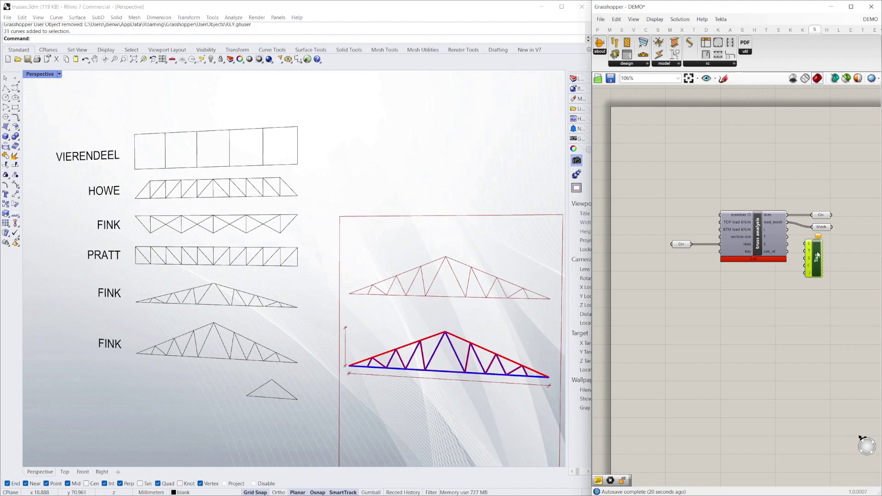
drag(817, 257, 823, 257)
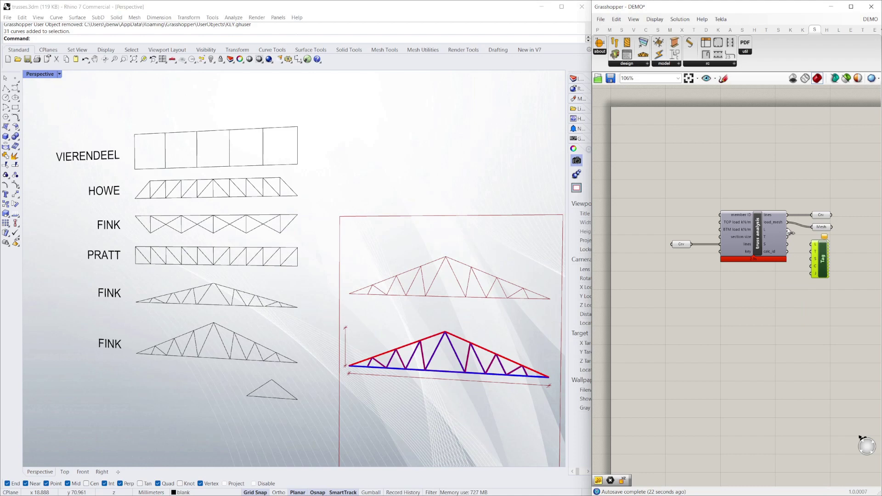
drag(788, 230, 813, 259)
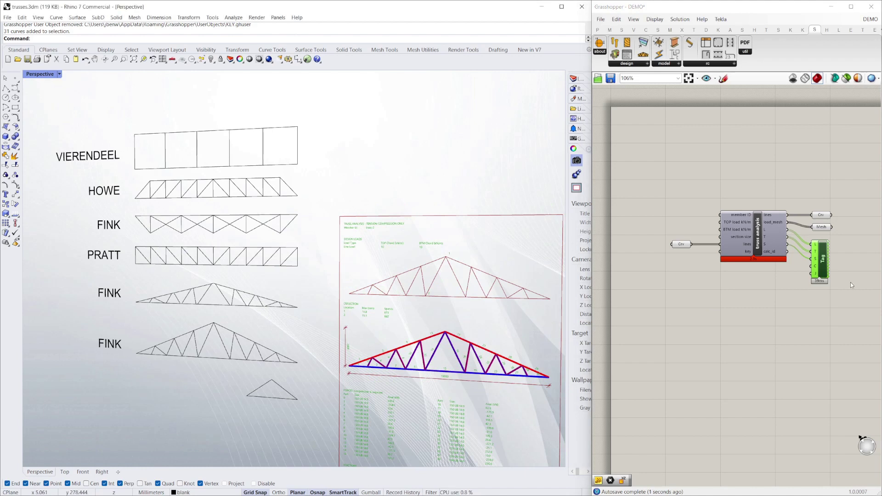
Shift the Text Tag 3D component slightly closer to the Mesh parameter above it and deselect it.
drag(826, 259, 826, 257)
click(815, 194)
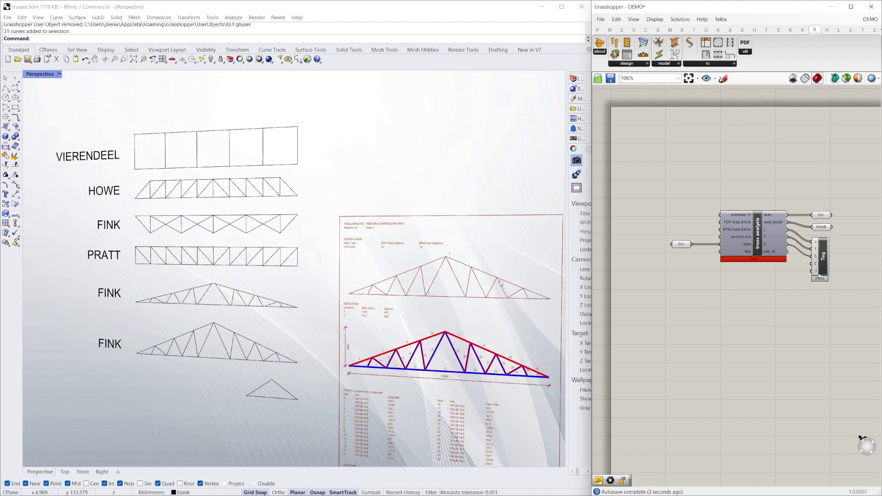
Assign all curves of the upper, shallower Fink roof truss to the input Curve parameter as multiple curves.
scroll(383, 265, down, 10)
scroll(383, 265, up, 10)
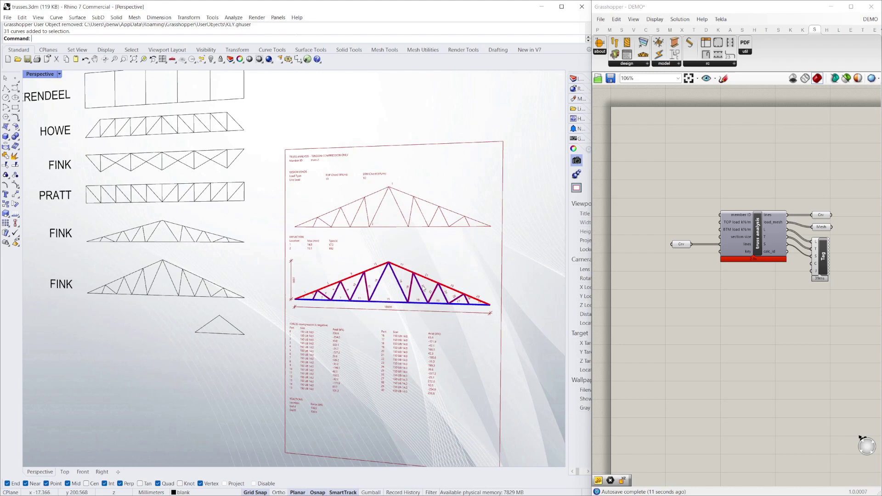
right_drag(449, 232, 453, 230)
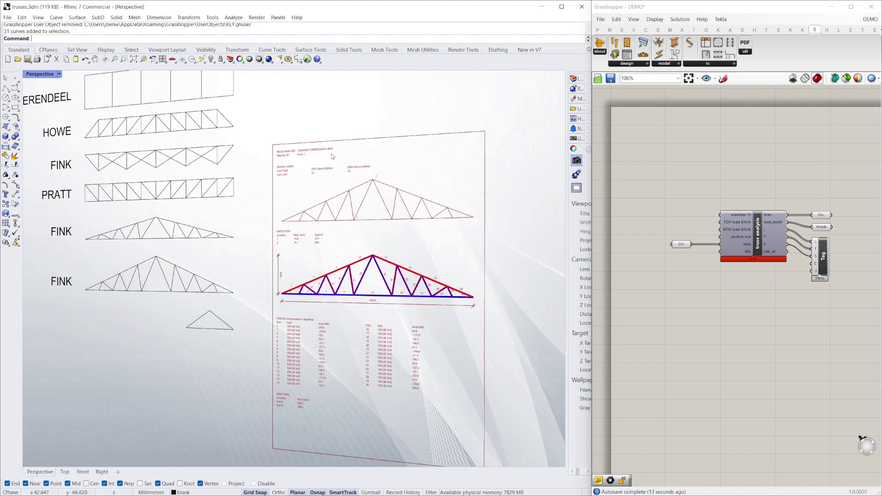
right_drag(365, 346, 427, 325)
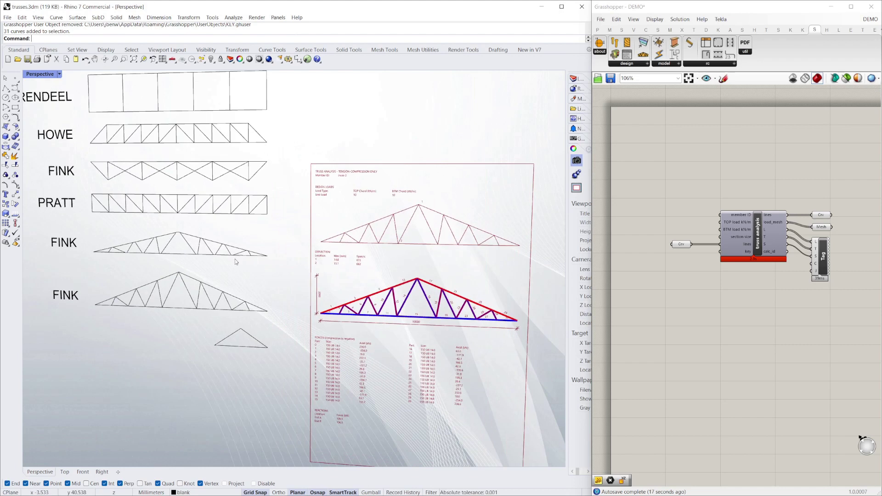
drag(266, 263, 93, 231)
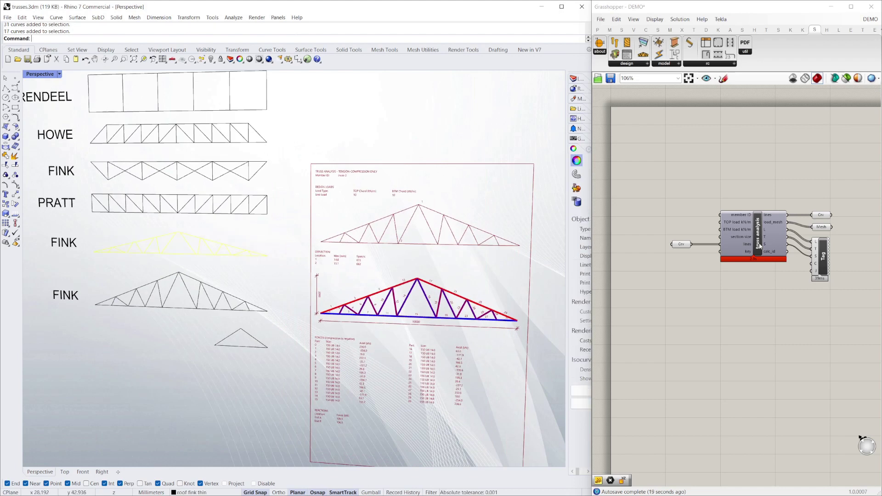
click(681, 244)
right_click(684, 246)
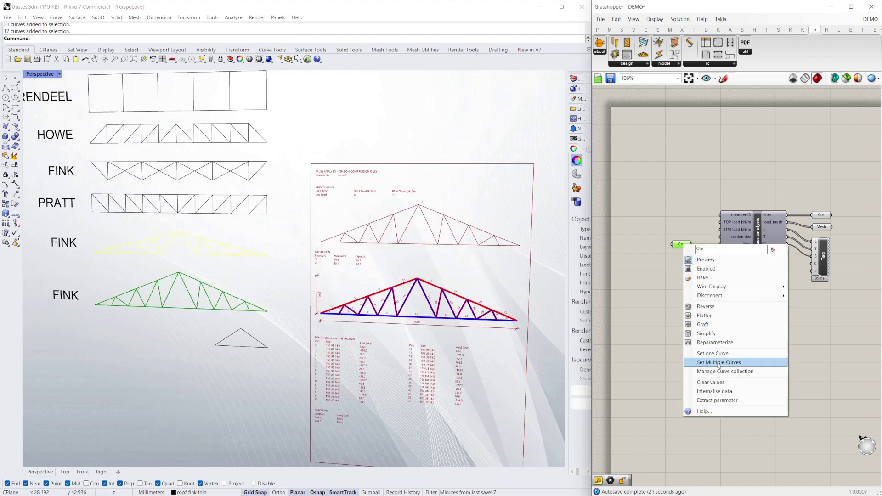
click(718, 364)
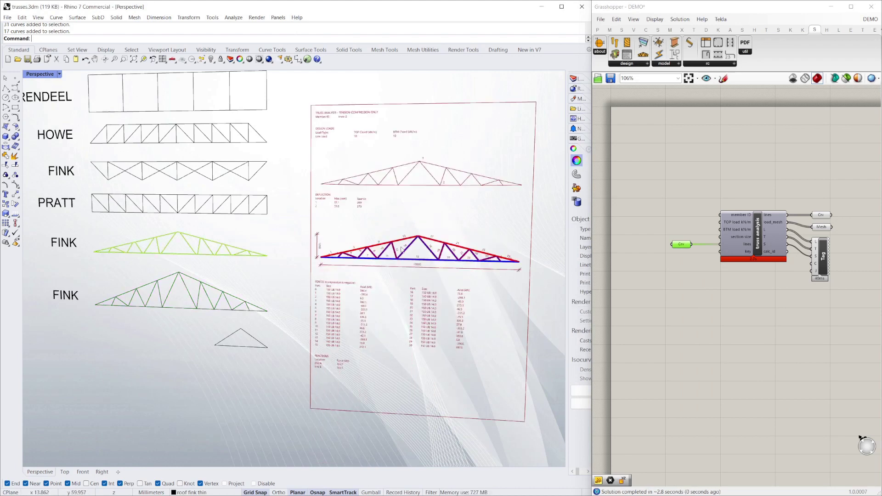
Assign all curves of the Pratt truss to the input Curve parameter as multiple curves.
drag(278, 221, 90, 193)
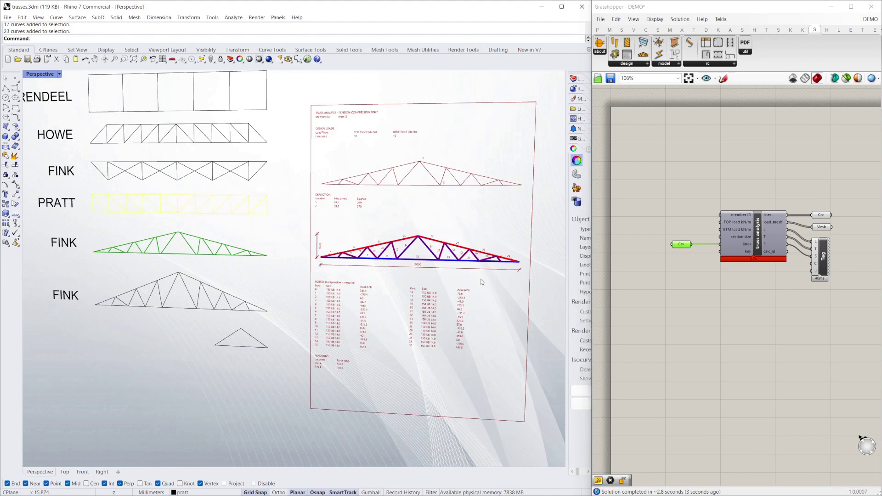
right_click(685, 245)
click(730, 364)
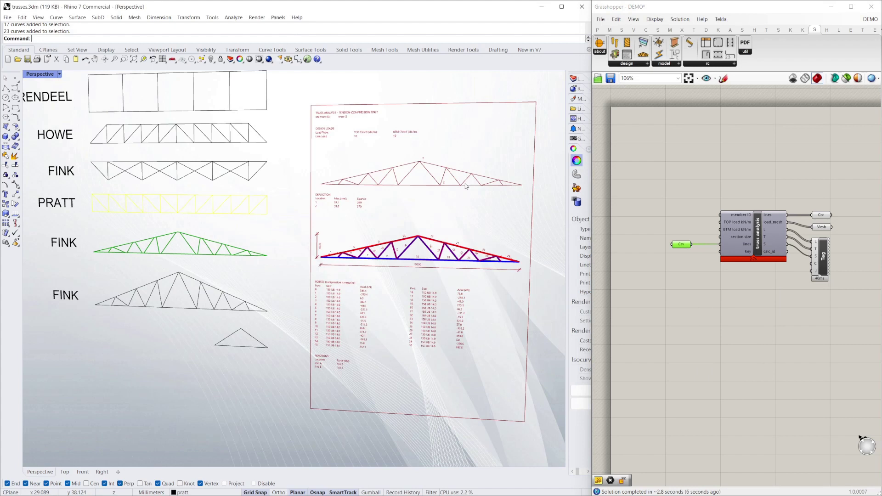
Reassign all curves of the lower, taller Fink roof truss to the input Curve parameter as multiple curves.
drag(274, 318, 96, 273)
right_click(678, 245)
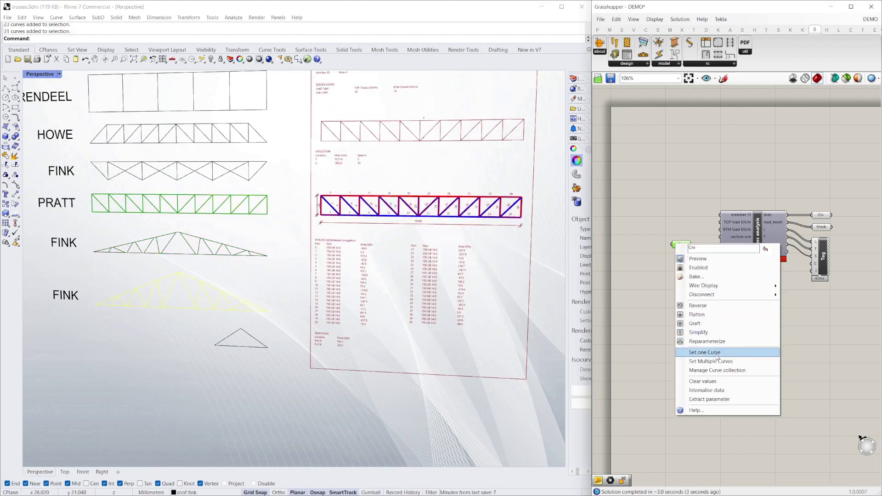
click(717, 356)
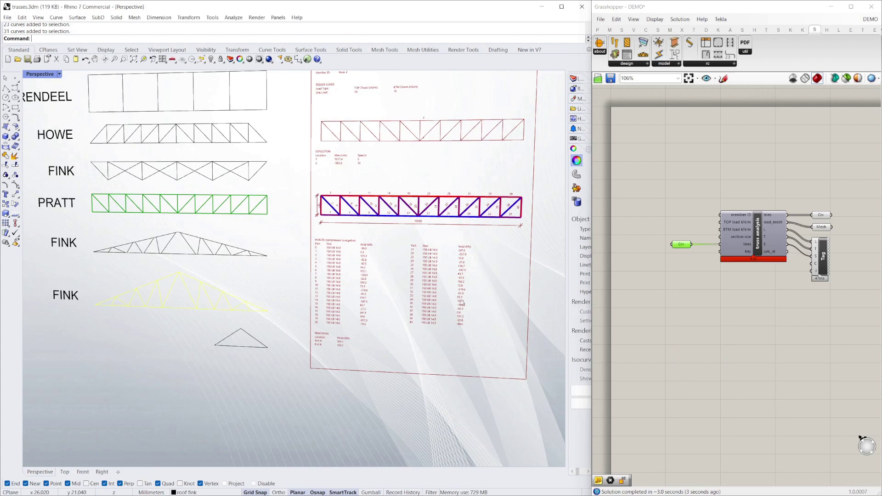
click(147, 308)
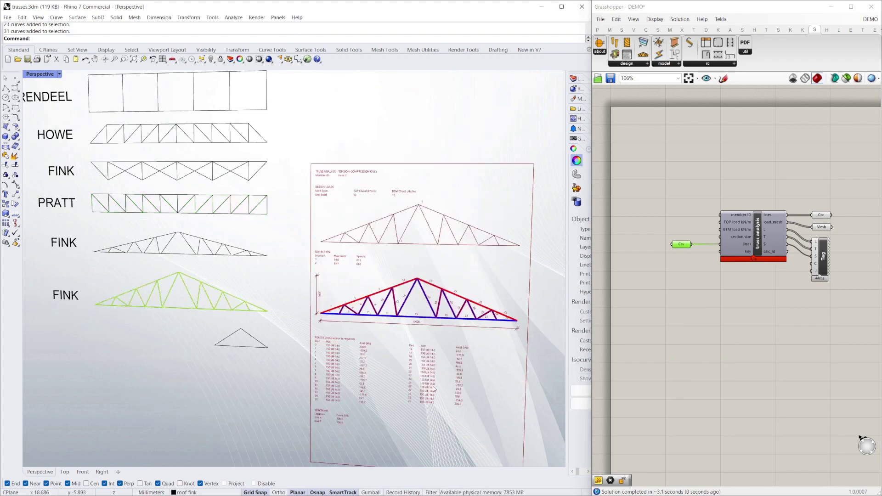
Examine the report's member ID and design loads alongside the matching truss analysis inputs, and deselect the Fink truss curves.
right_drag(274, 298, 195, 288)
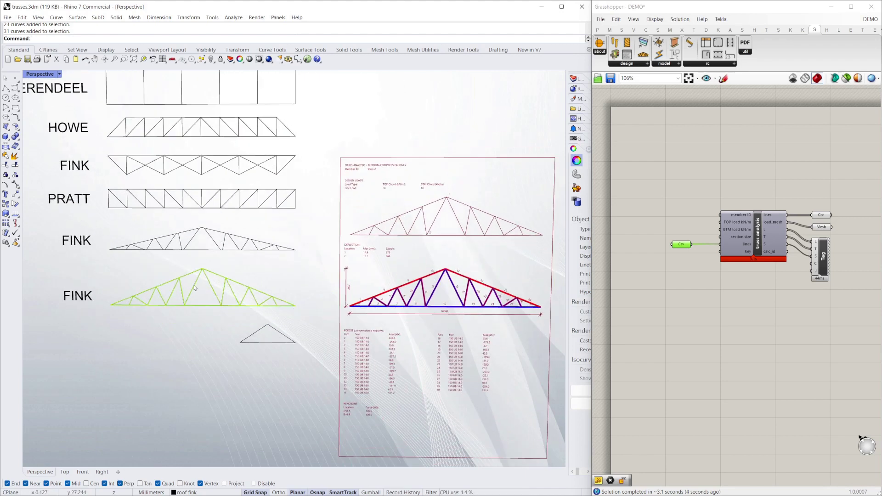
right_drag(260, 334, 162, 270)
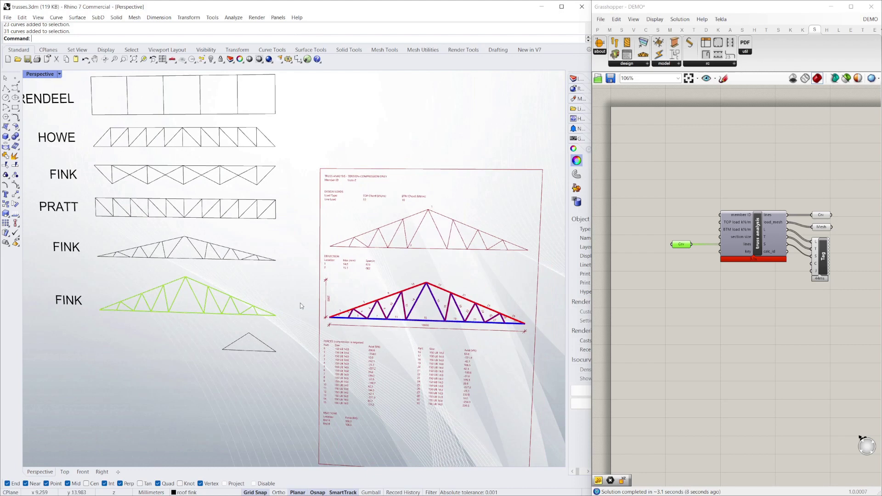
right_drag(301, 306, 221, 194)
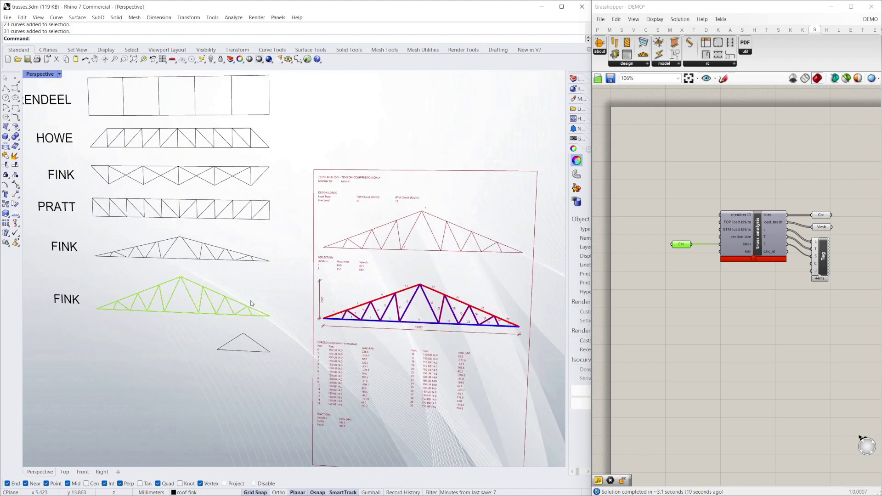
right_drag(253, 304, 313, 299)
right_drag(490, 258, 312, 311)
right_drag(253, 316, 291, 298)
scroll(422, 274, down, 2)
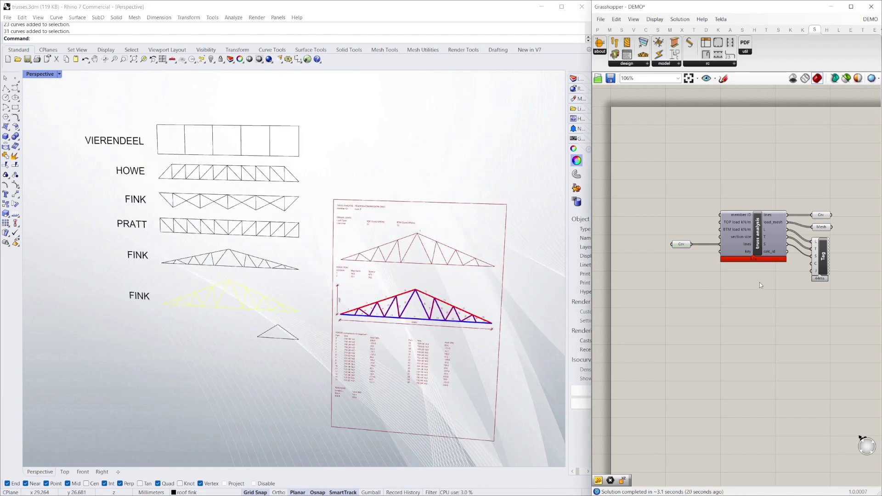
scroll(749, 258, up, 3)
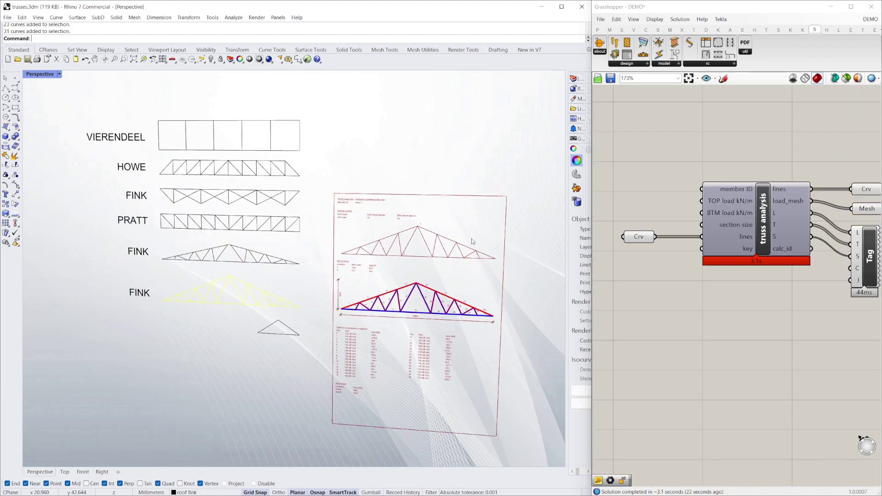
scroll(365, 221, up, 5)
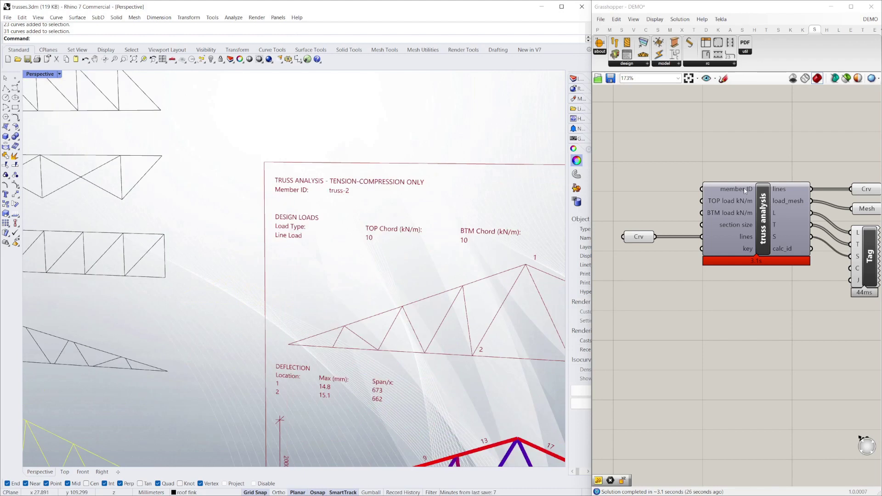
key(Escape)
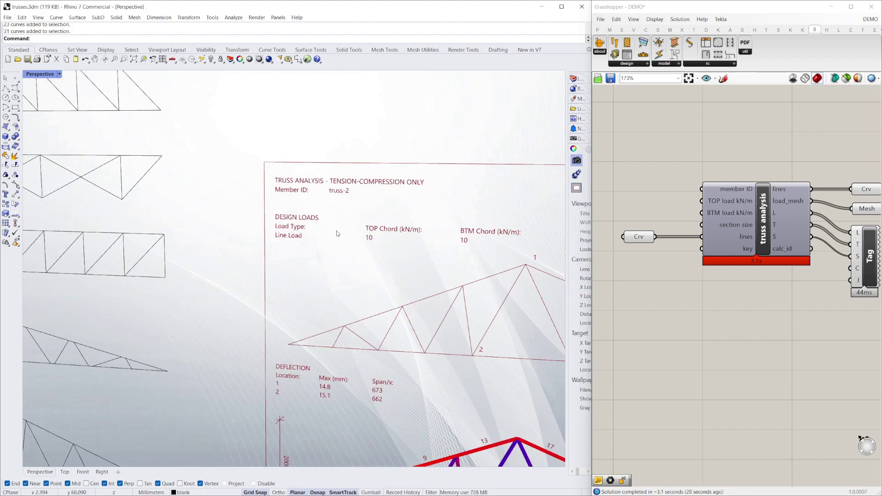
Examine the report's deflection table against the numbered deflection locations on the truss line diagram.
scroll(408, 268, down, 4)
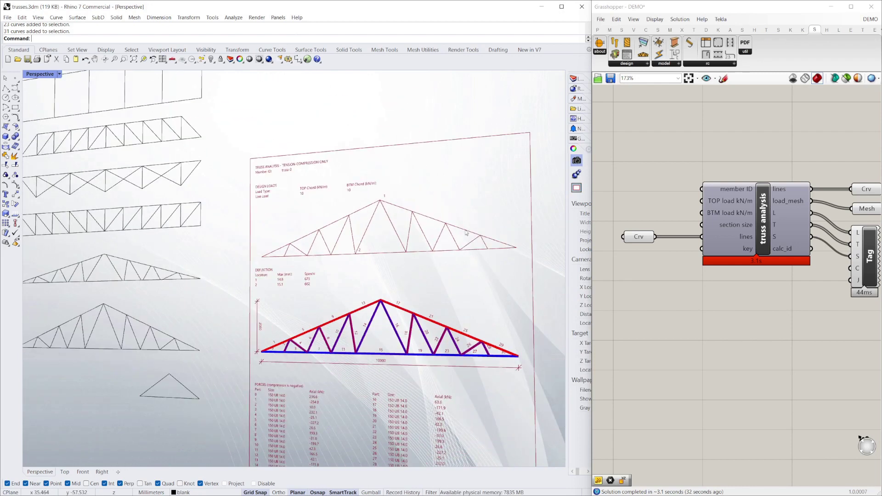
right_drag(304, 214, 306, 217)
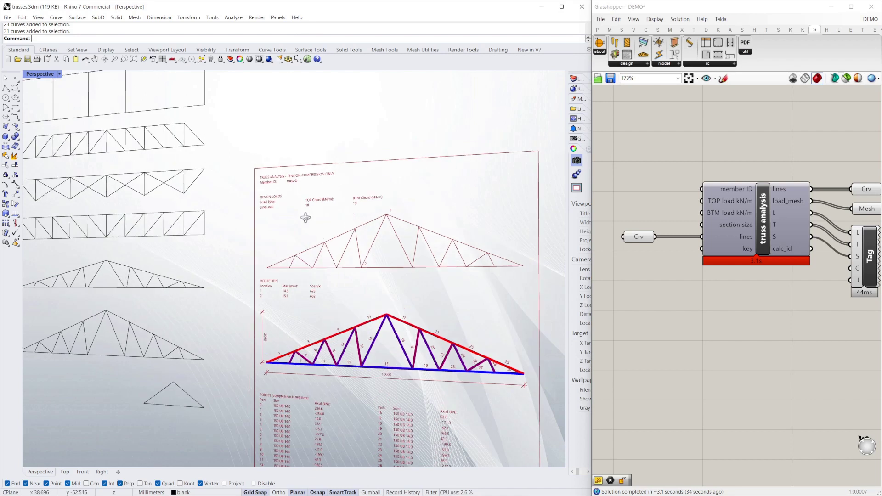
scroll(312, 218, up, 1)
scroll(341, 220, up, 2)
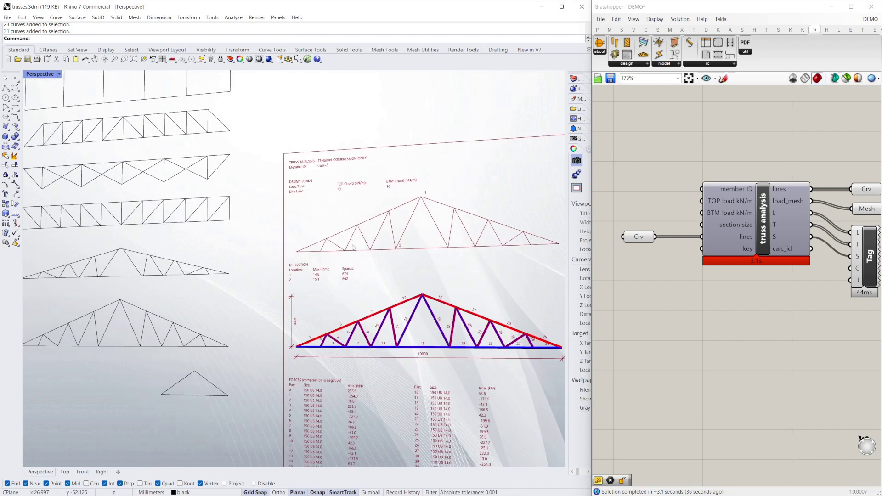
scroll(292, 270, up, 1)
scroll(291, 270, up, 2)
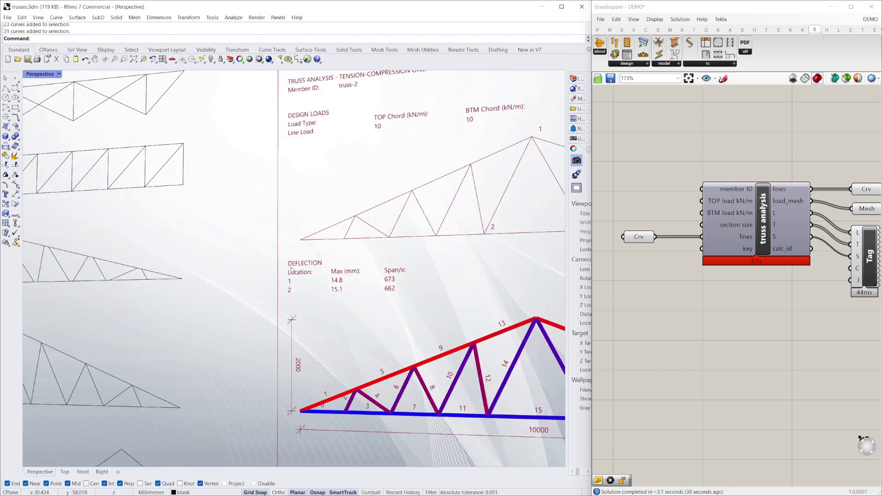
scroll(292, 269, down, 2)
scroll(293, 268, up, 2)
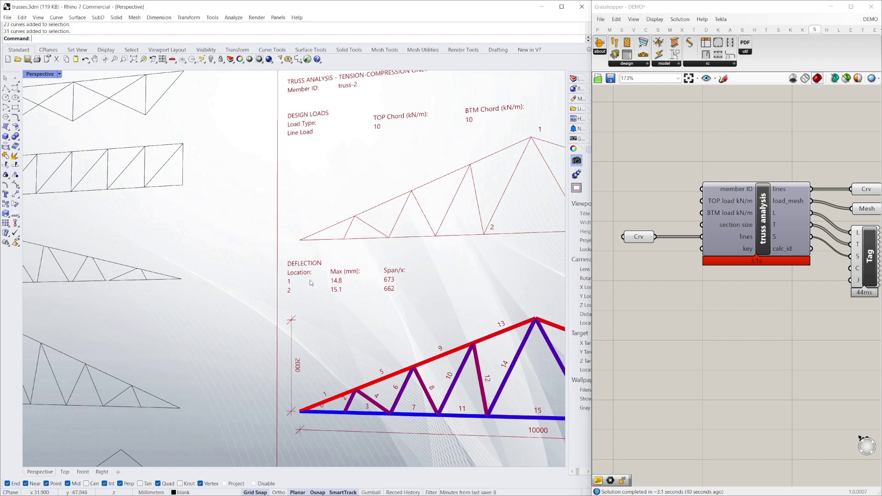
scroll(354, 269, down, 3)
scroll(450, 203, up, 2)
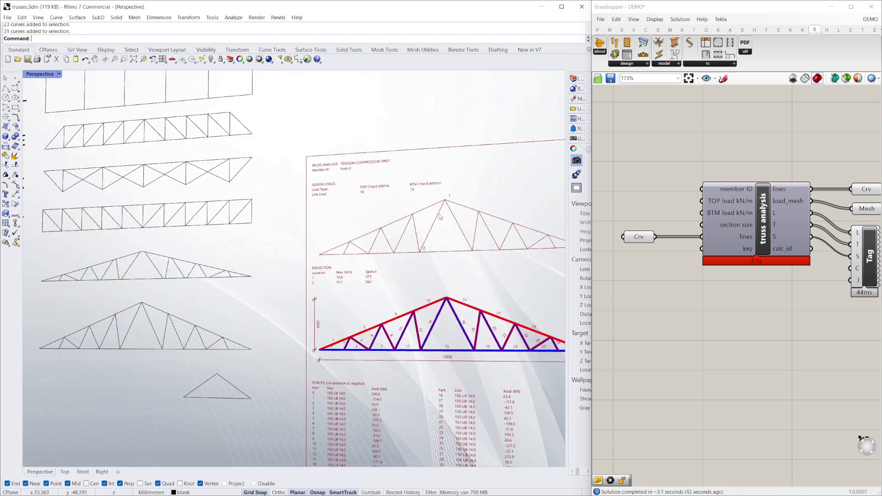
scroll(364, 291, up, 3)
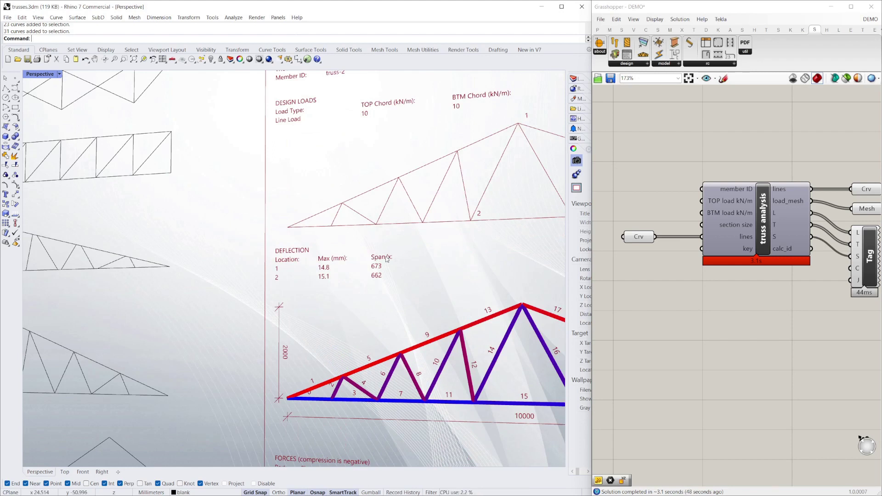
scroll(392, 256, down, 5)
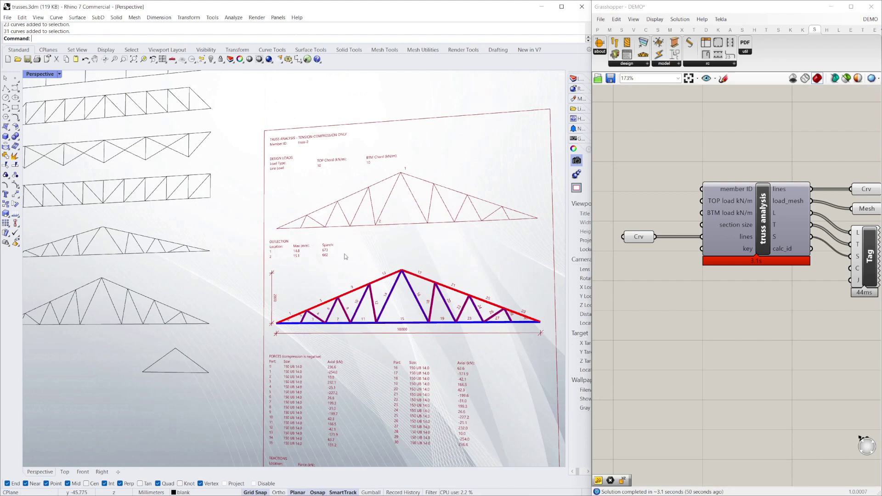
scroll(315, 248, up, 8)
scroll(315, 248, down, 5)
scroll(331, 259, up, 3)
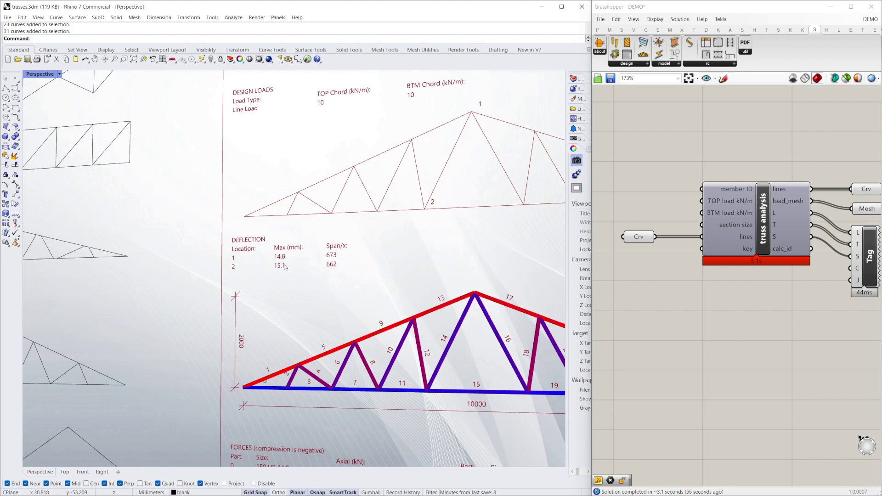
right_drag(378, 284, 378, 289)
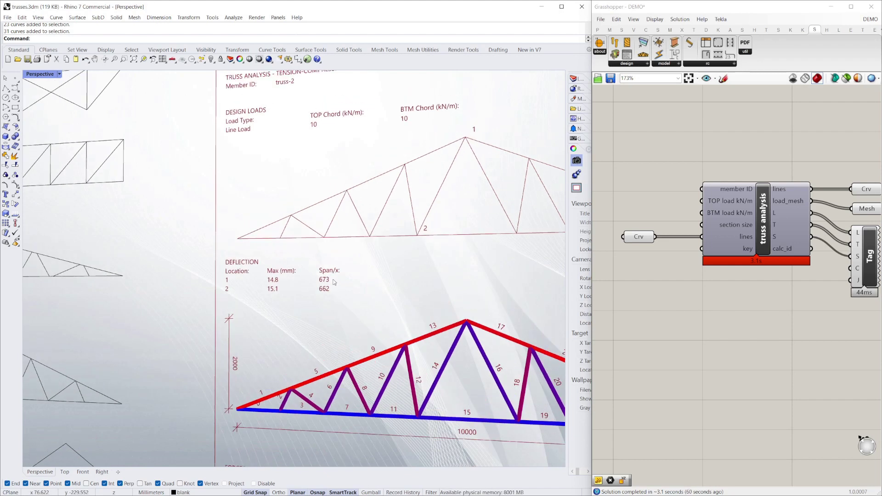
Examine the coloured axial load diagram with its numbered members and the forces table beneath it.
scroll(281, 208, down, 2)
scroll(283, 211, down, 3)
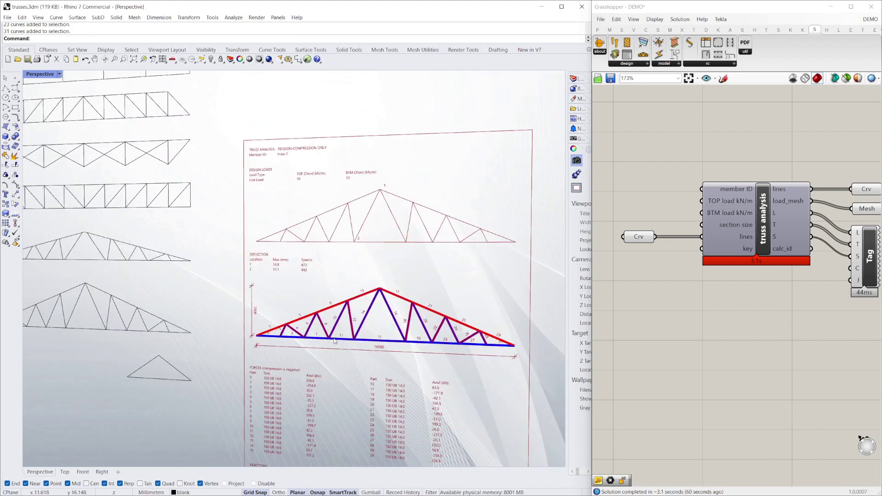
scroll(337, 354, up, 3)
scroll(303, 210, down, 5)
scroll(359, 296, up, 2)
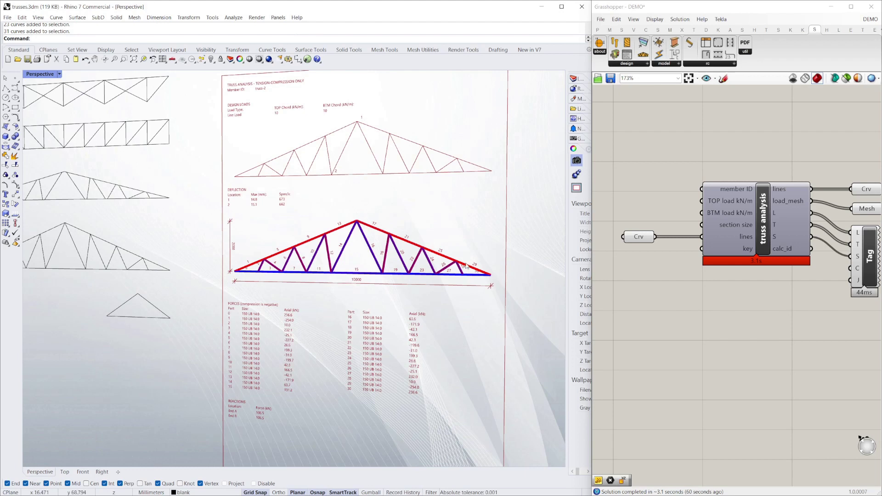
scroll(189, 278, up, 1)
scroll(385, 244, up, 1)
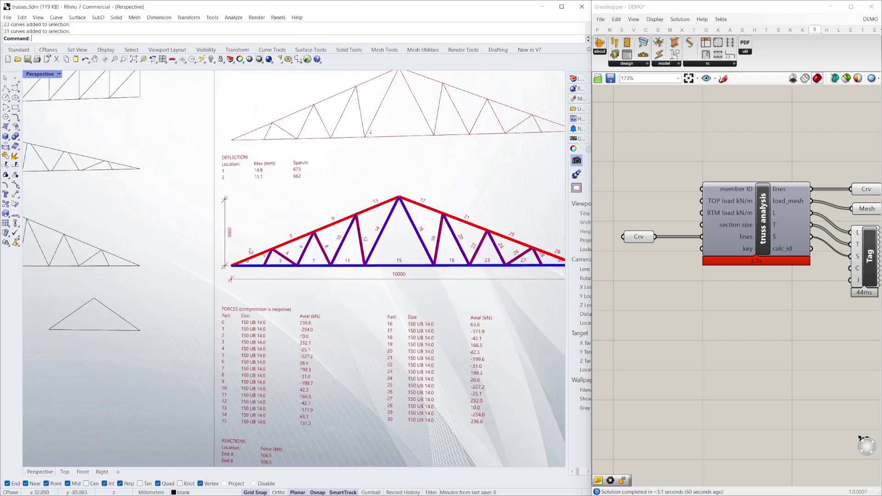
right_drag(498, 277, 352, 267)
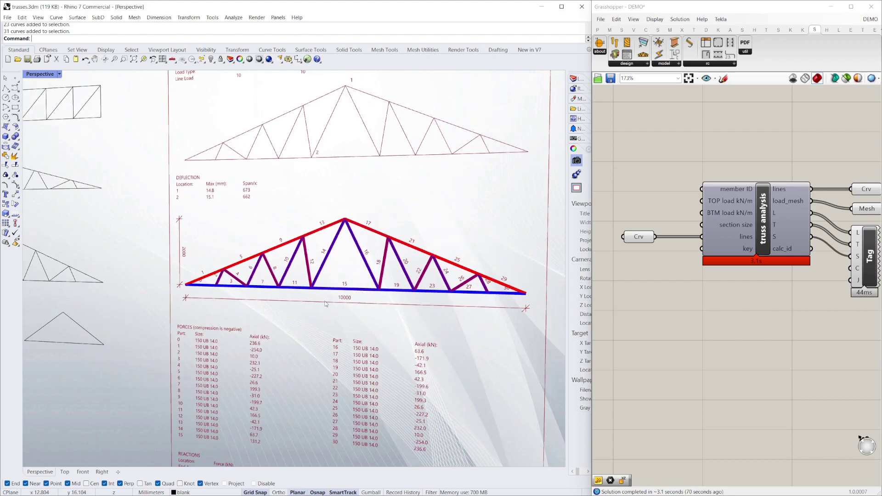
right_drag(315, 270, 317, 268)
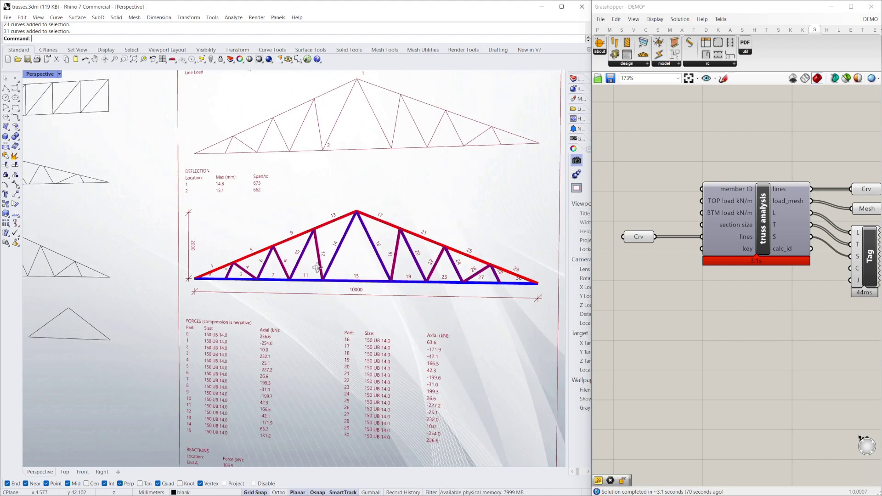
scroll(335, 223, down, 2)
scroll(279, 291, up, 3)
scroll(243, 340, up, 3)
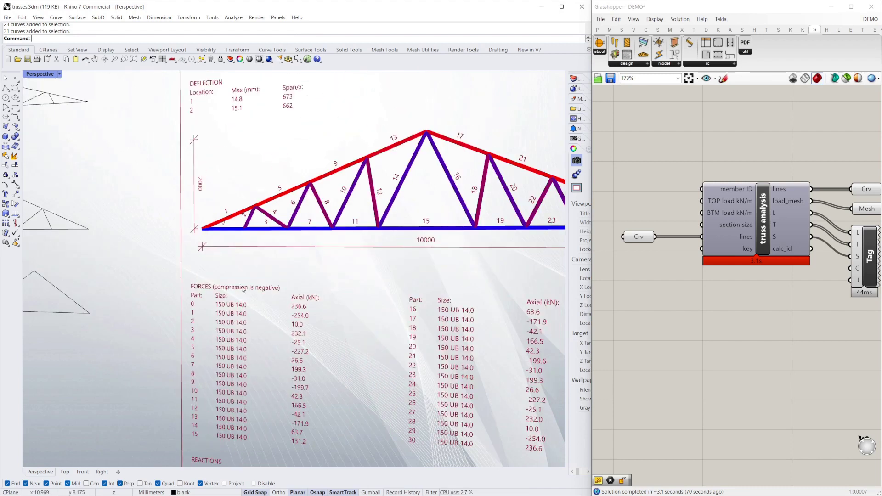
Look up the axial forces of bottom chord member 15 and top chord member 13 in the report's forces table.
scroll(229, 269, down, 2)
scroll(239, 260, up, 2)
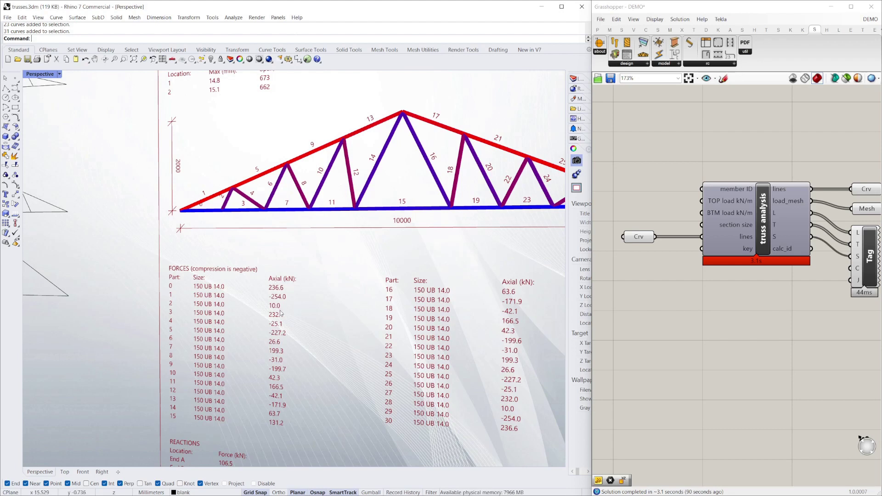
scroll(285, 317, down, 1)
scroll(276, 312, down, 2)
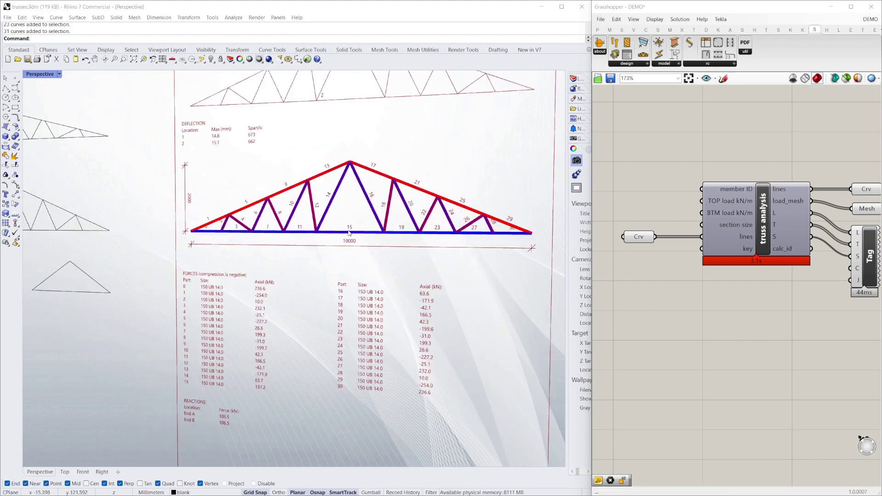
right_drag(276, 312, 340, 229)
scroll(339, 230, up, 4)
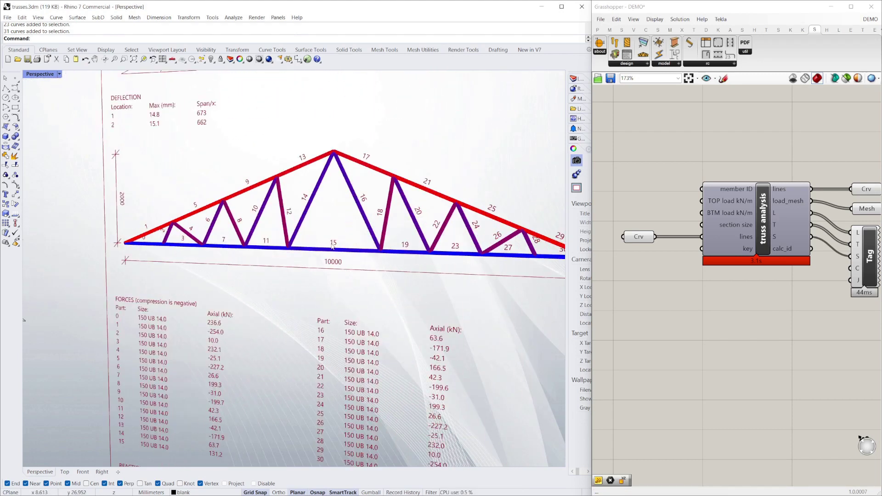
scroll(338, 244, down, 3)
scroll(338, 248, up, 1)
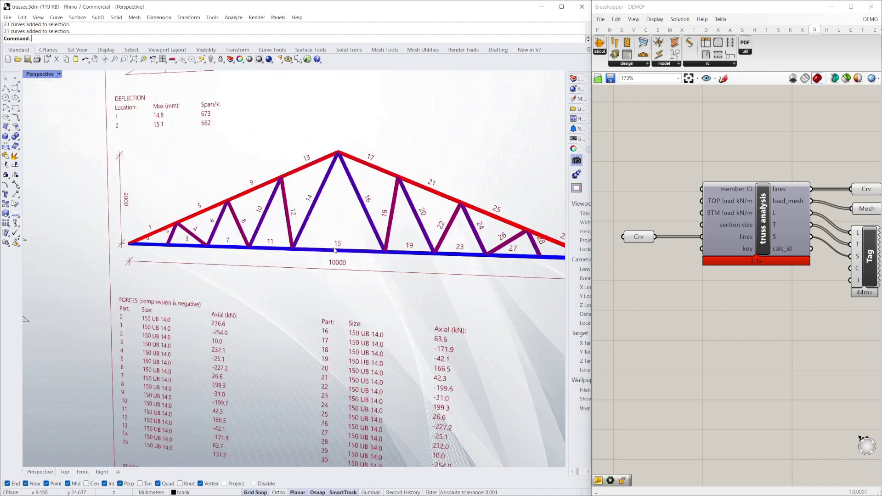
scroll(352, 220, down, 3)
scroll(204, 303, up, 5)
scroll(204, 303, up, 2)
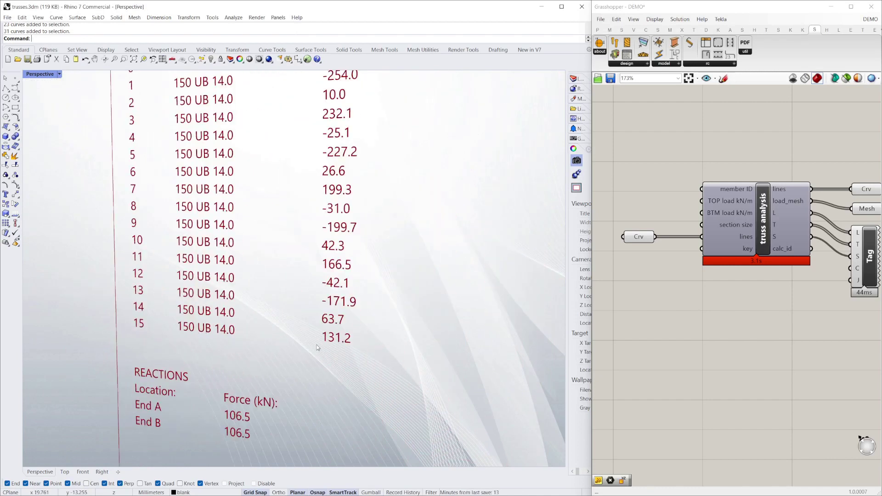
scroll(322, 340, down, 5)
scroll(380, 193, up, 3)
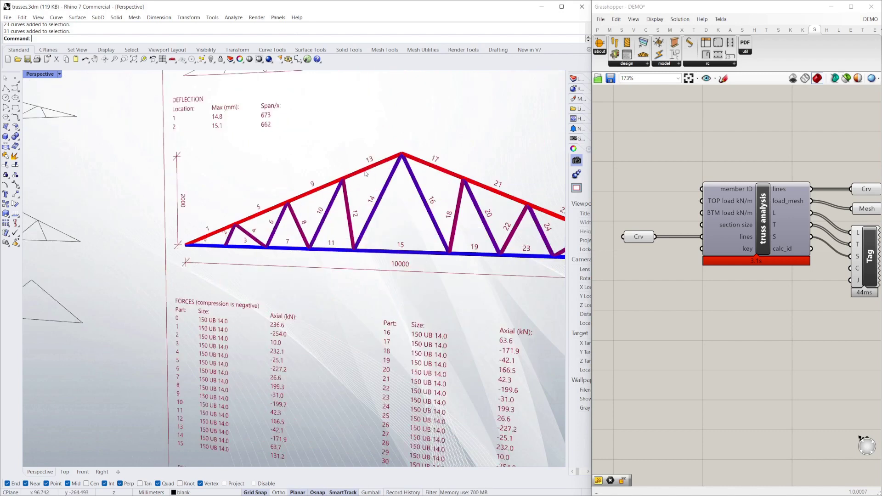
scroll(360, 213, down, 1)
scroll(227, 394, up, 3)
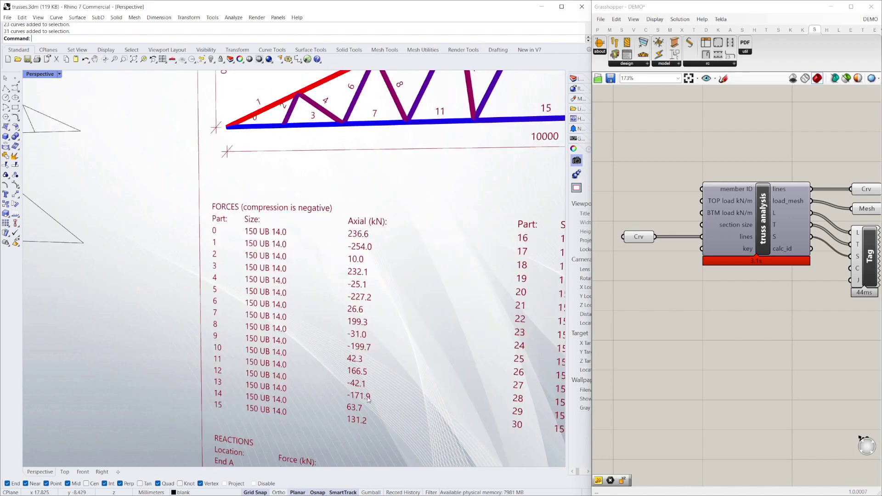
Examine the report's reactions for End A and End B against the truss supports in the axial load diagram.
scroll(306, 368, down, 5)
scroll(275, 388, up, 6)
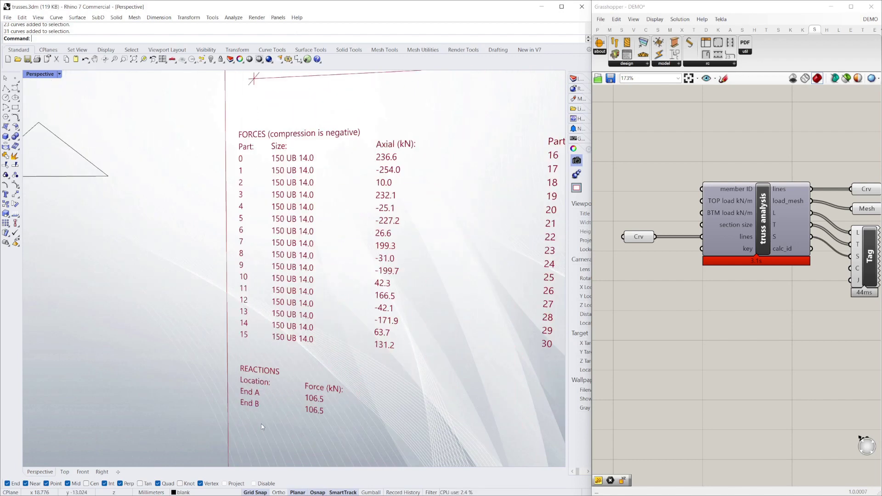
scroll(272, 347, down, 5)
scroll(256, 381, up, 4)
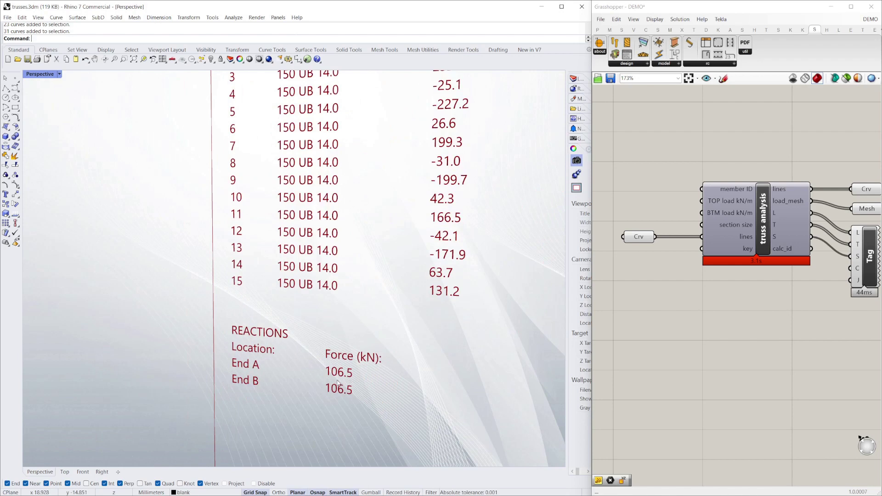
scroll(286, 378, down, 5)
scroll(292, 378, up, 4)
scroll(292, 378, down, 4)
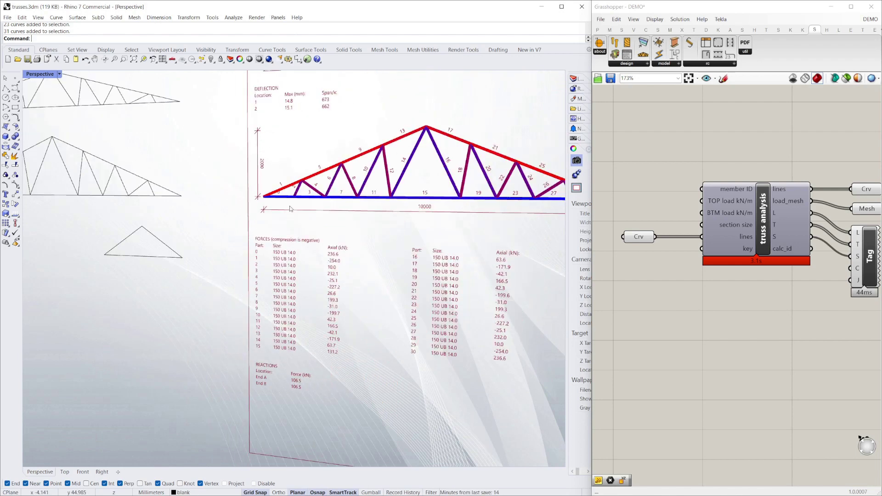
scroll(276, 367, up, 2)
scroll(282, 379, down, 5)
scroll(294, 230, up, 4)
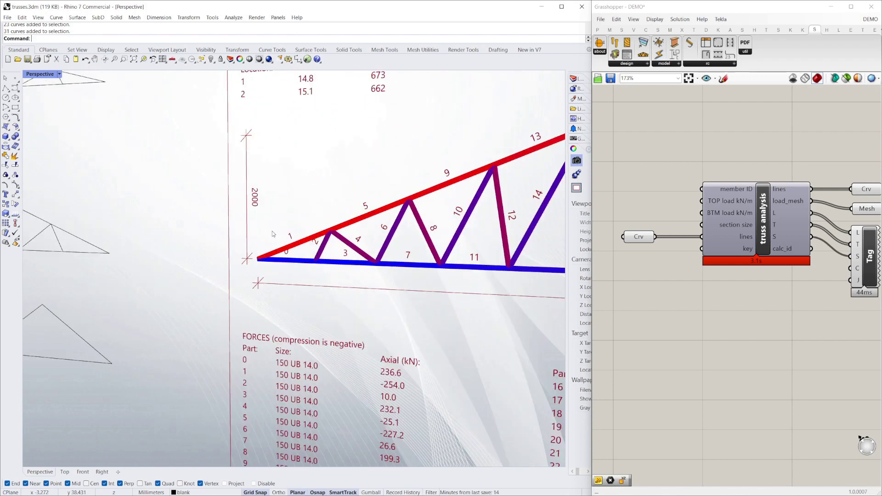
scroll(299, 224, down, 2)
scroll(298, 224, down, 4)
scroll(283, 245, up, 1)
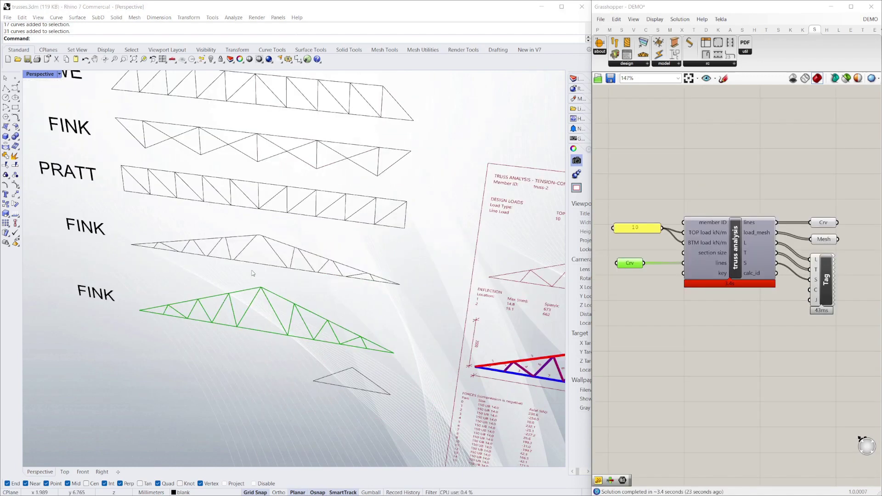
scroll(256, 235, up, 3)
drag(547, 361, 75, 246)
scroll(375, 340, down, 5)
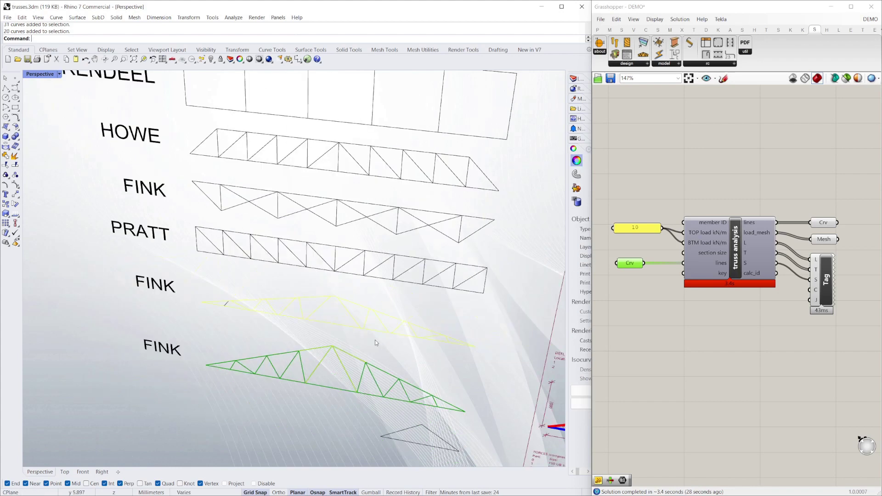
click(420, 340)
Reassign all curves of the upper, shallower Fink roof truss to the input Curve parameter as multiple curves.
scroll(436, 341, up, 2)
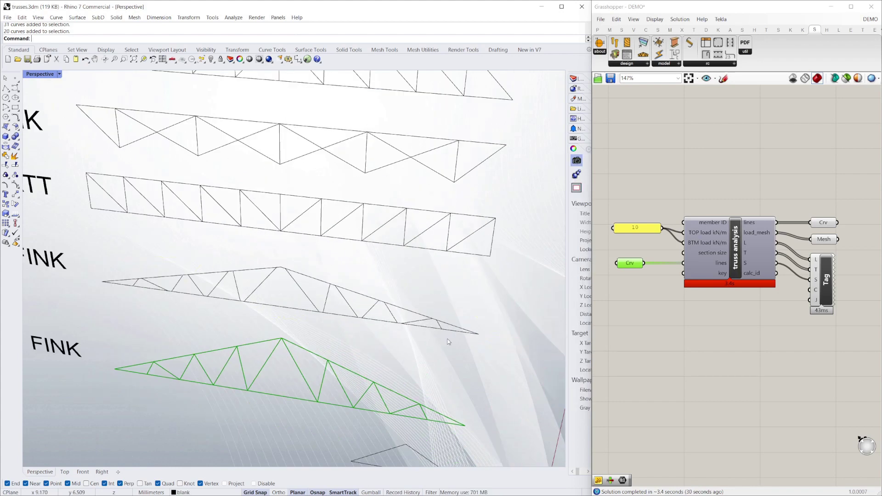
scroll(455, 331, up, 4)
scroll(462, 316, down, 3)
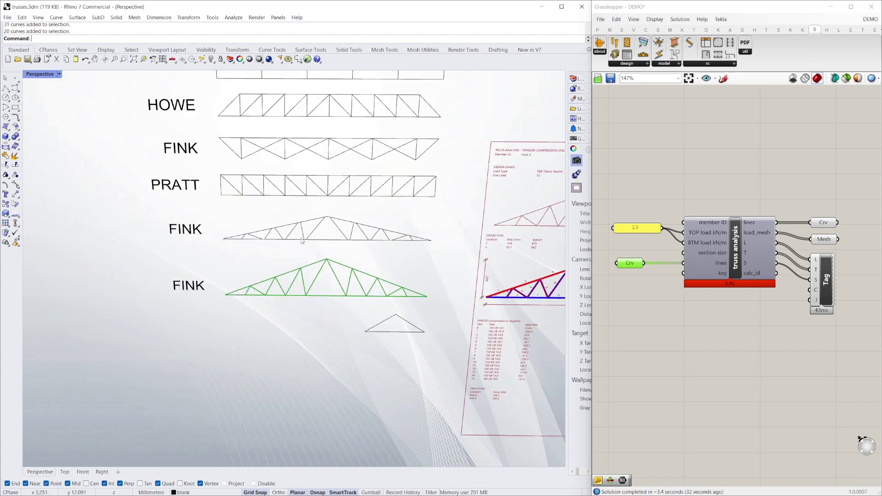
drag(418, 253, 217, 224)
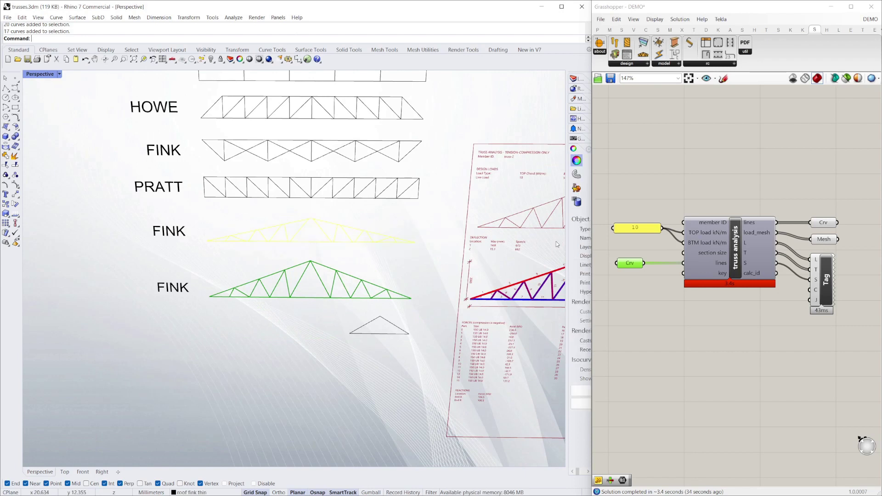
right_click(629, 264)
click(669, 381)
key(Return)
Examine the shallower Fink truss's web member layout alongside the taller Fink truss and the updated analysis report.
scroll(363, 230, up, 2)
scroll(253, 216, up, 5)
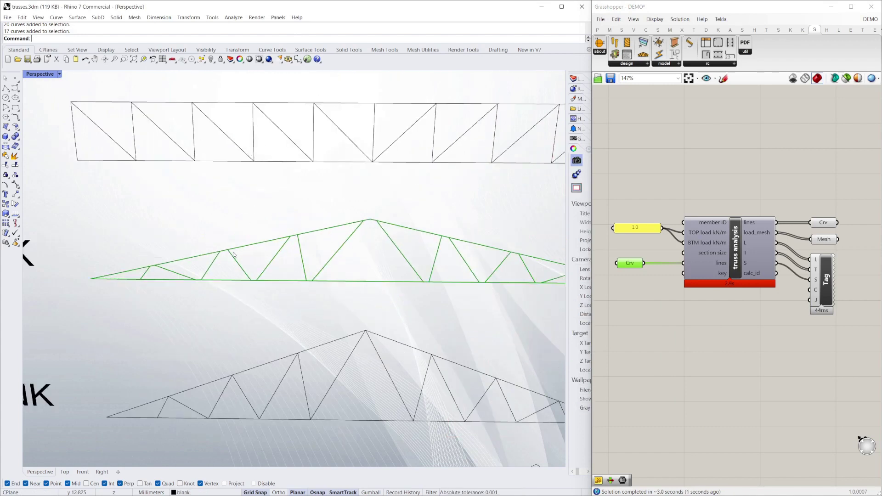
right_drag(432, 230, 425, 235)
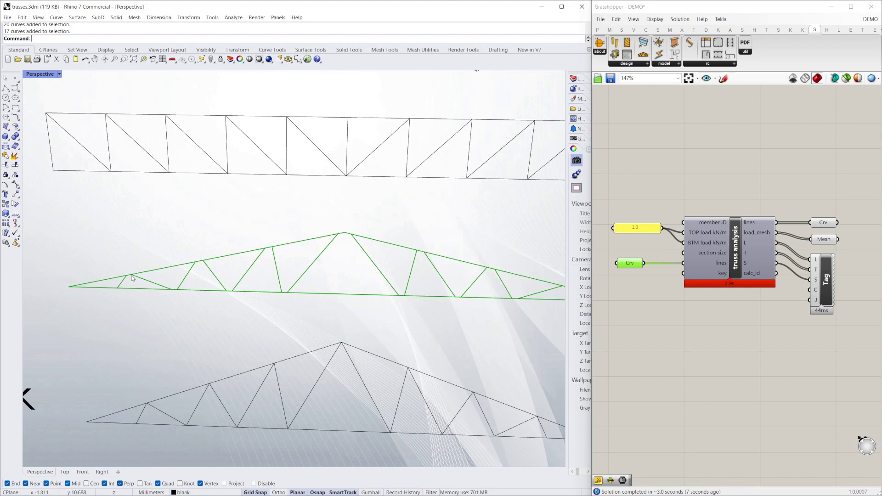
right_drag(242, 207, 234, 209)
scroll(163, 236, down, 2)
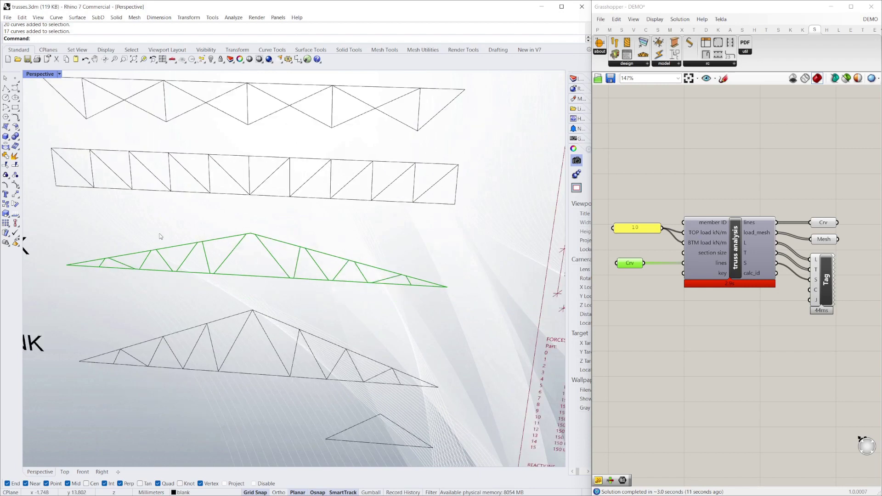
key(Left)
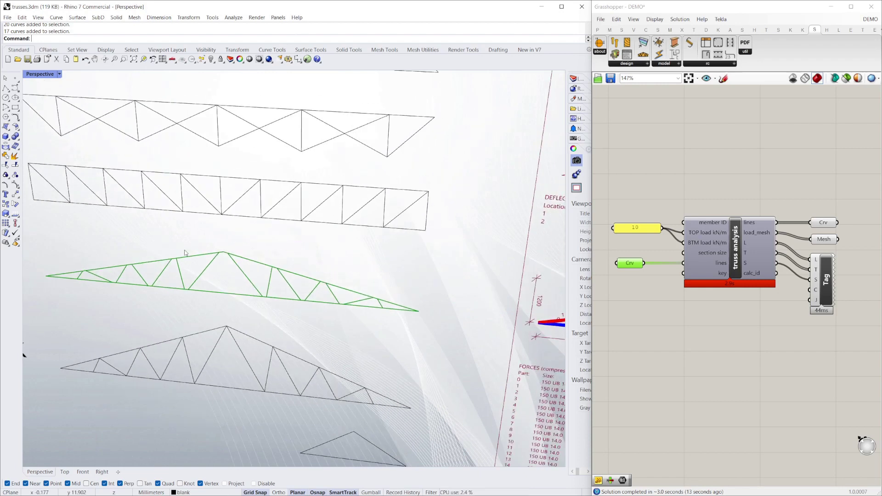
right_drag(367, 268, 374, 269)
scroll(154, 247, down, 6)
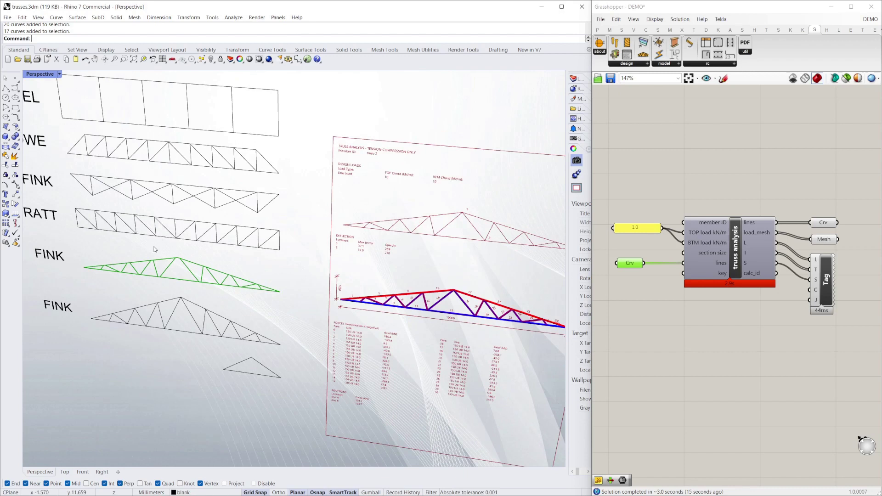
scroll(476, 297, up, 3)
scroll(494, 301, up, 2)
scroll(494, 301, down, 2)
key(Left)
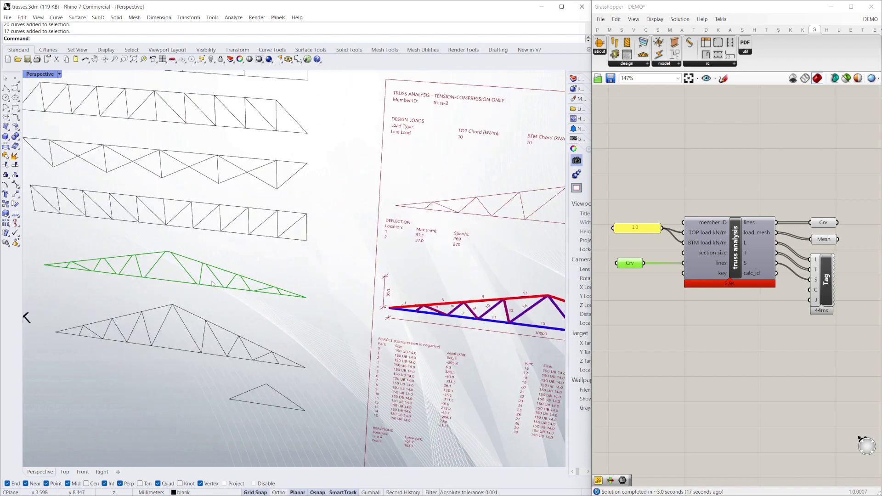
Inspect up close the offset joints where neighbouring web members meet the shallower Fink truss's top and bottom chords.
scroll(138, 261, up, 4)
scroll(138, 261, up, 2)
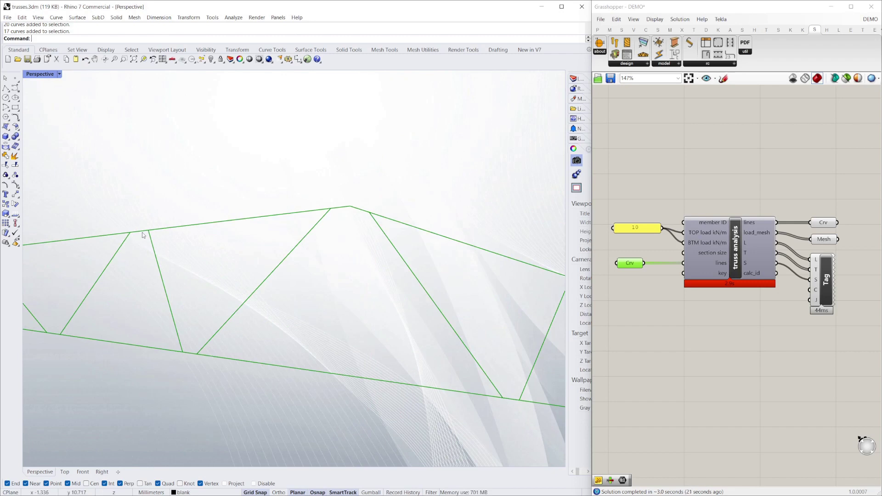
right_drag(140, 235, 137, 199)
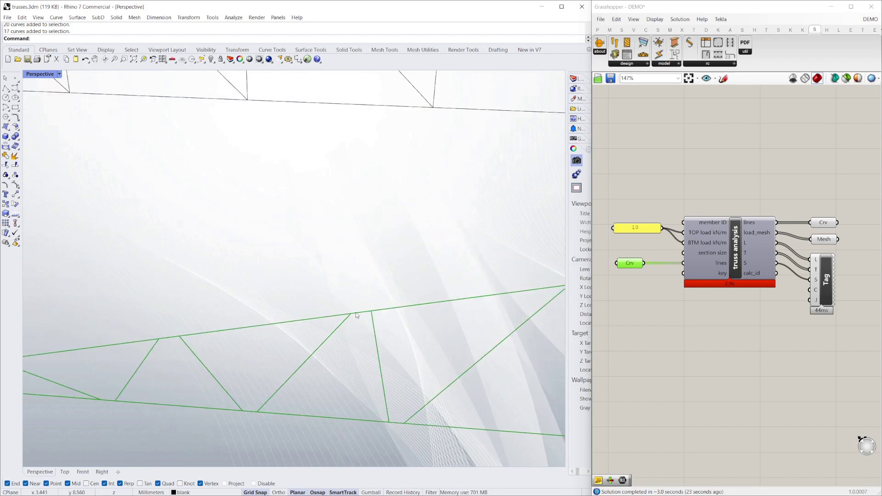
scroll(346, 289, down, 5)
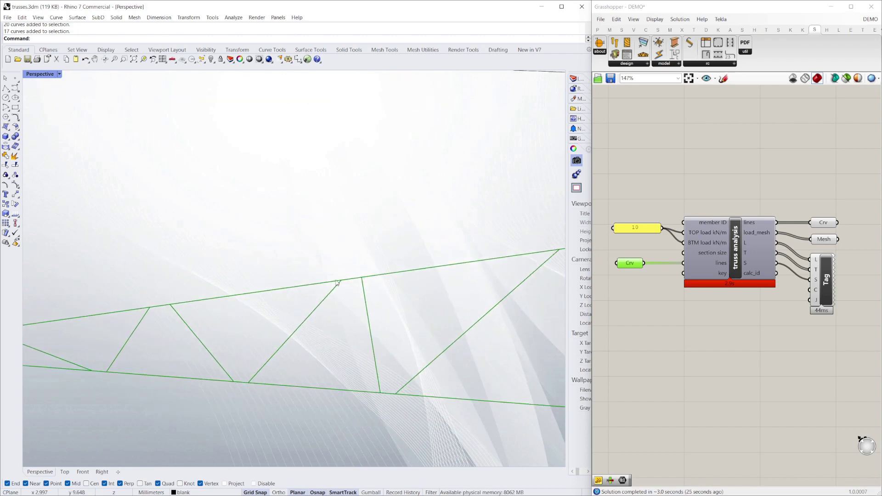
scroll(343, 293, up, 2)
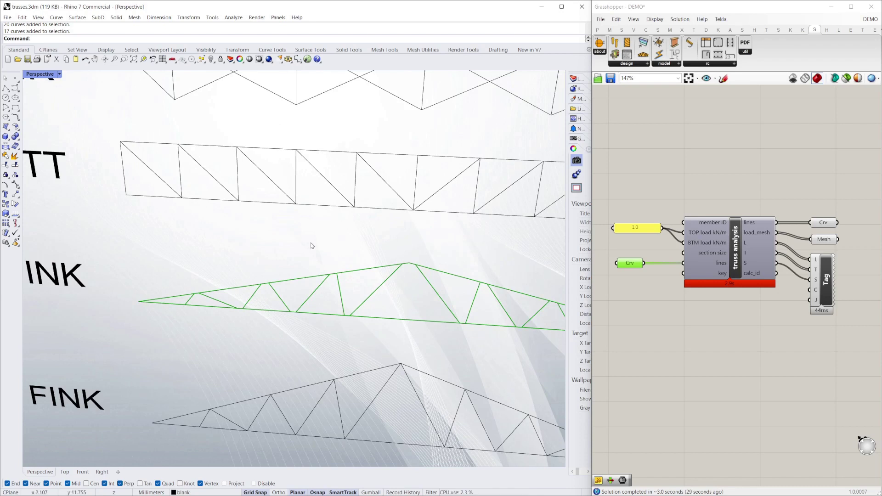
right_drag(373, 258, 368, 256)
scroll(218, 250, down, 3)
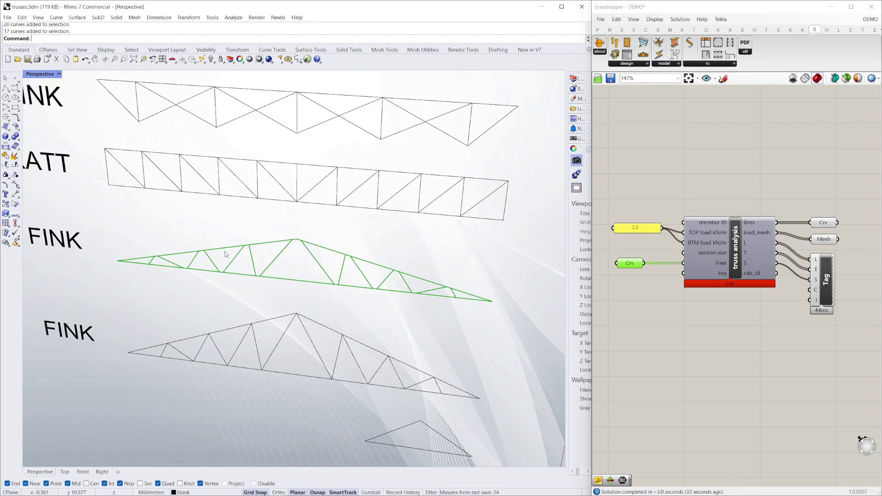
scroll(232, 229, down, 1)
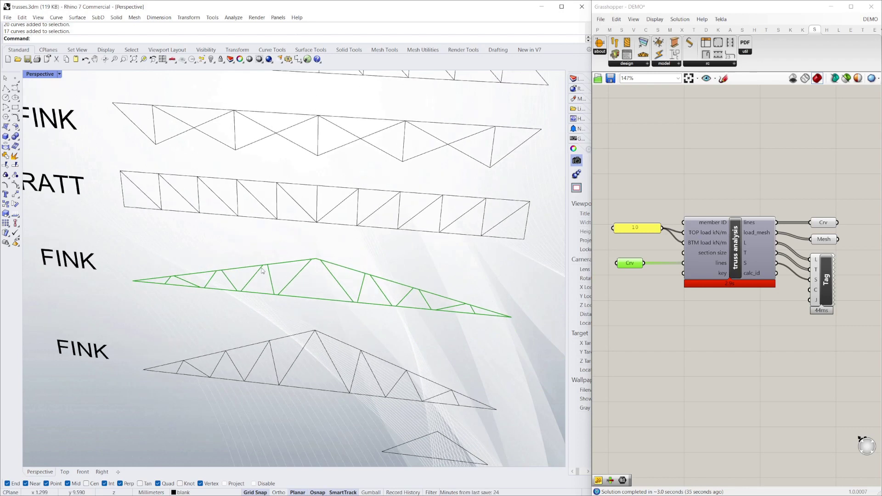
scroll(270, 267, up, 5)
scroll(258, 260, up, 4)
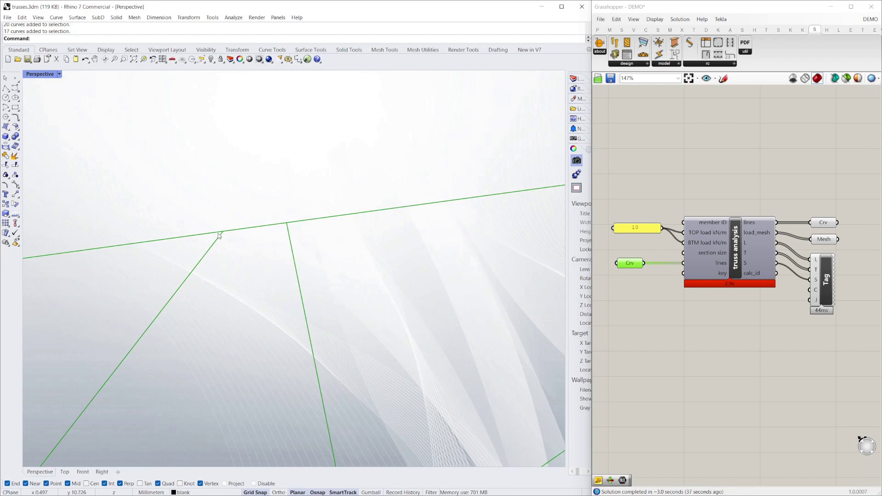
scroll(231, 249, down, 8)
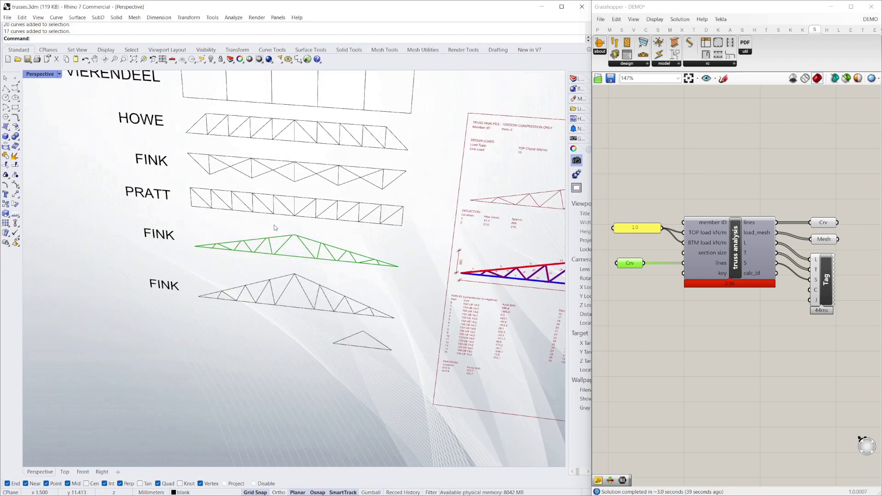
Compare the spacing of web member ends along the shallower Fink truss with the joints of the taller Fink truss.
scroll(275, 227, up, 2)
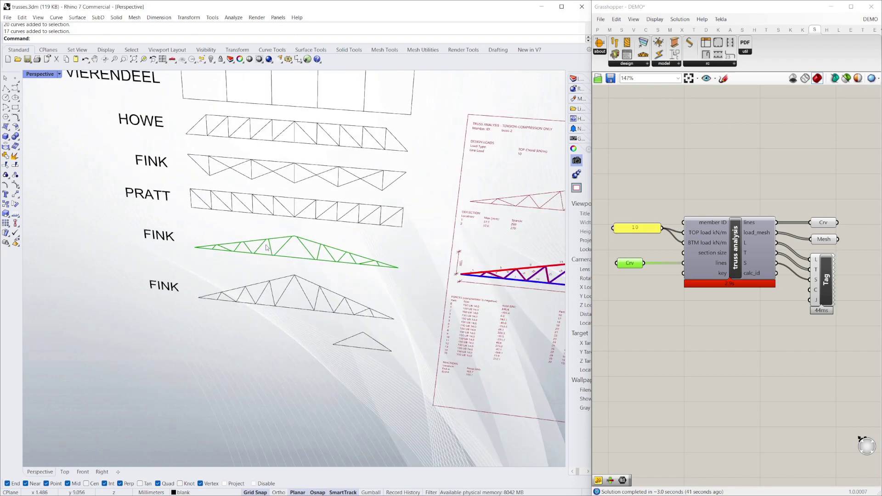
scroll(268, 248, up, 5)
right_drag(302, 250, 299, 249)
scroll(176, 248, down, 3)
right_drag(400, 294, 374, 287)
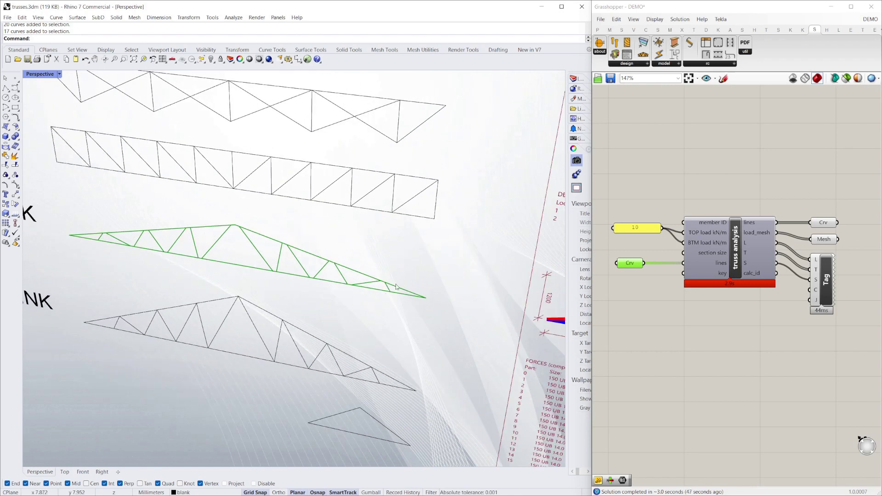
right_drag(255, 260, 274, 254)
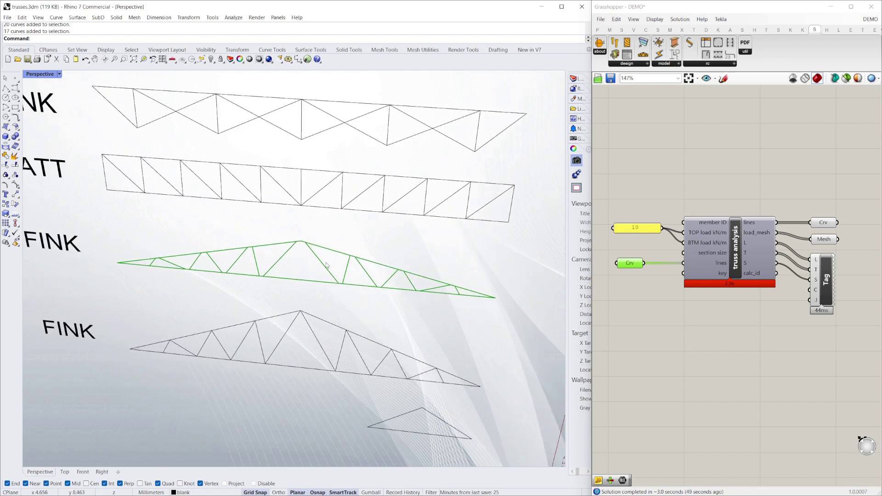
scroll(146, 258, up, 4)
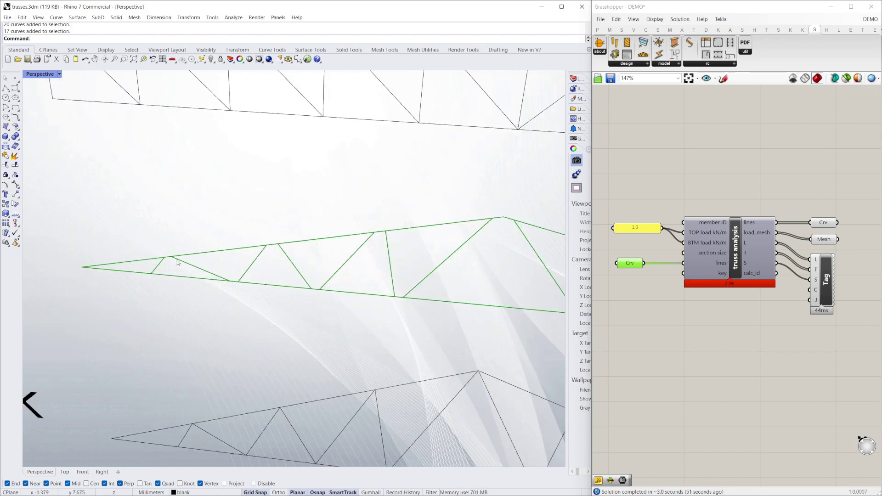
scroll(214, 248, down, 2)
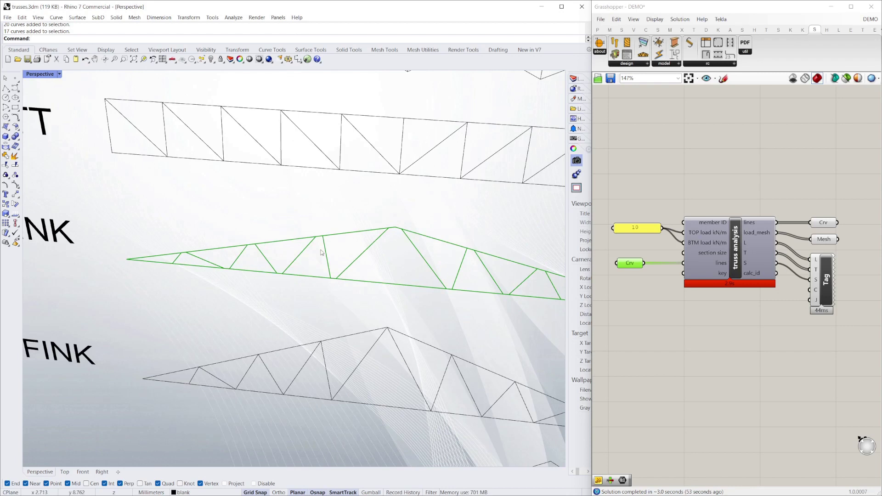
Review the shallower Fink truss's analysis report, including its force diagram and tables, alongside the row of truss types.
scroll(255, 252, down, 5)
scroll(485, 270, up, 1)
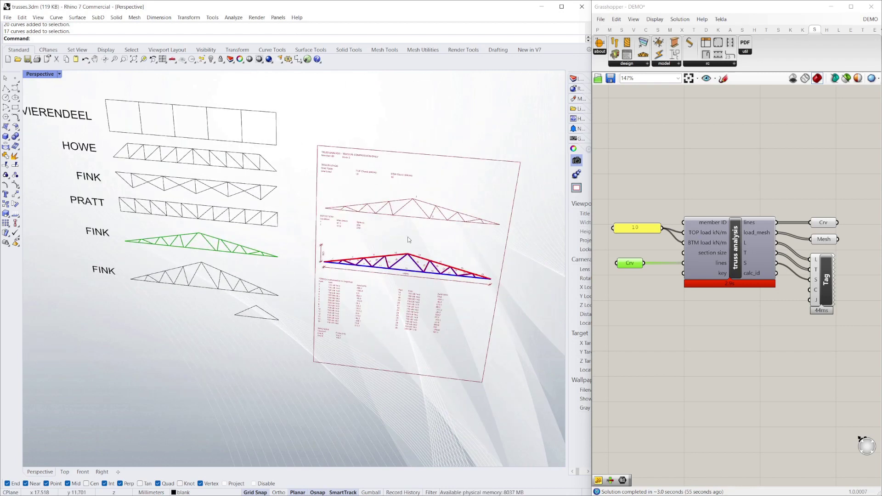
scroll(409, 239, up, 3)
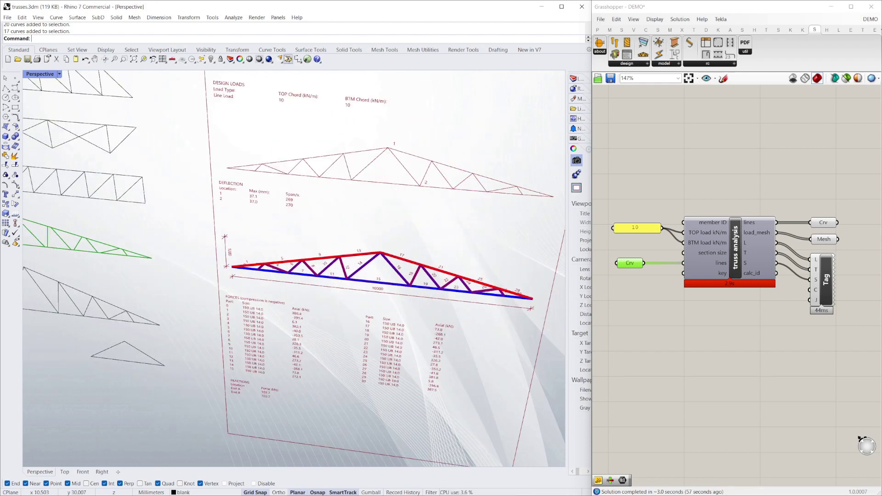
mouse_move(368, 205)
right_down()
mouse_move(371, 181)
mouse_move(374, 204)
right_up()
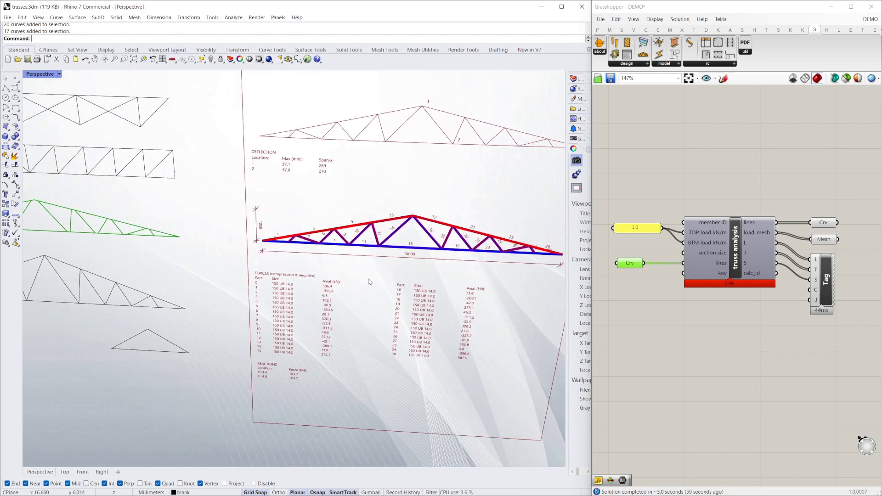
scroll(368, 279, down, 5)
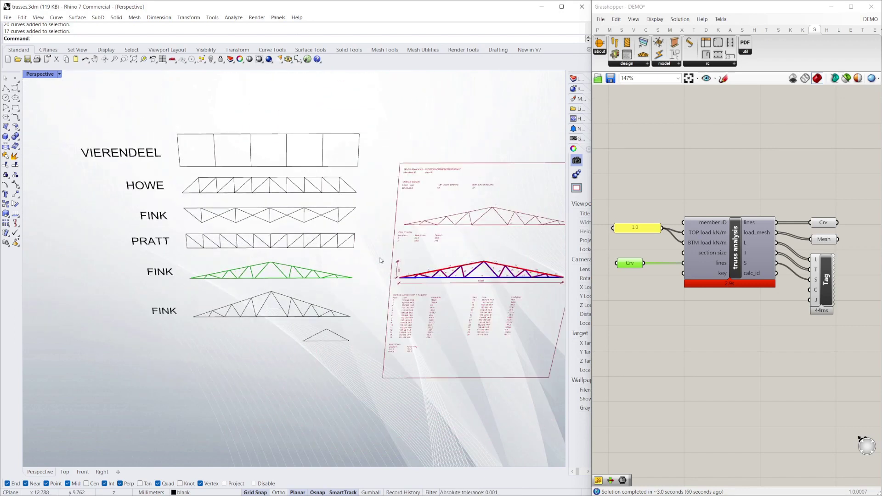
scroll(331, 271, up, 5)
scroll(147, 217, down, 4)
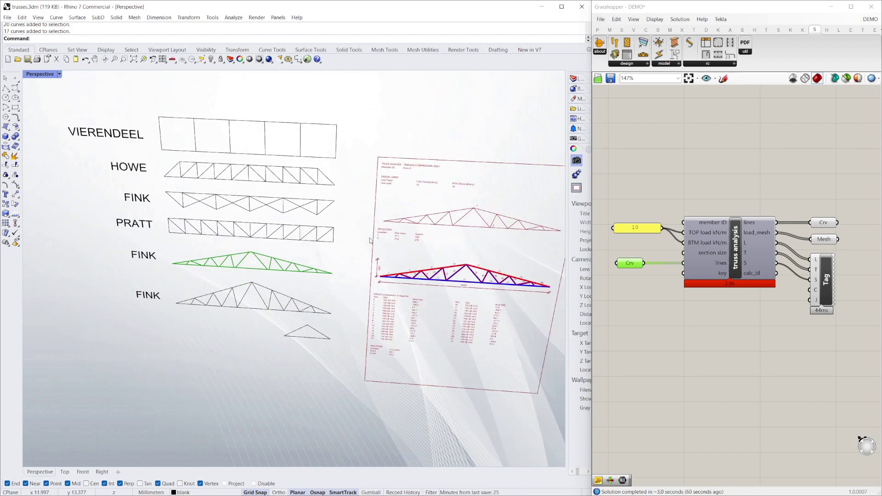
Reassign all curves of the flat, parallel-chord Fink truss to the input Curve parameter as multiple curves.
drag(343, 219, 175, 190)
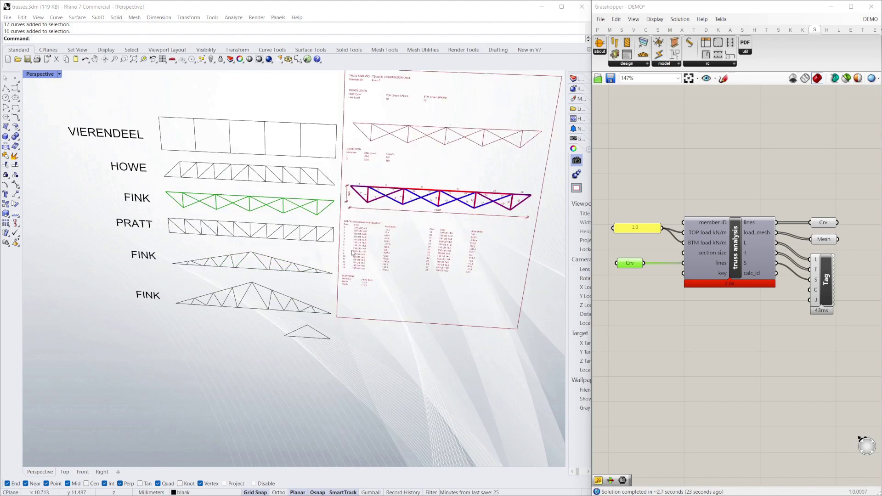
scroll(354, 160, up, 5)
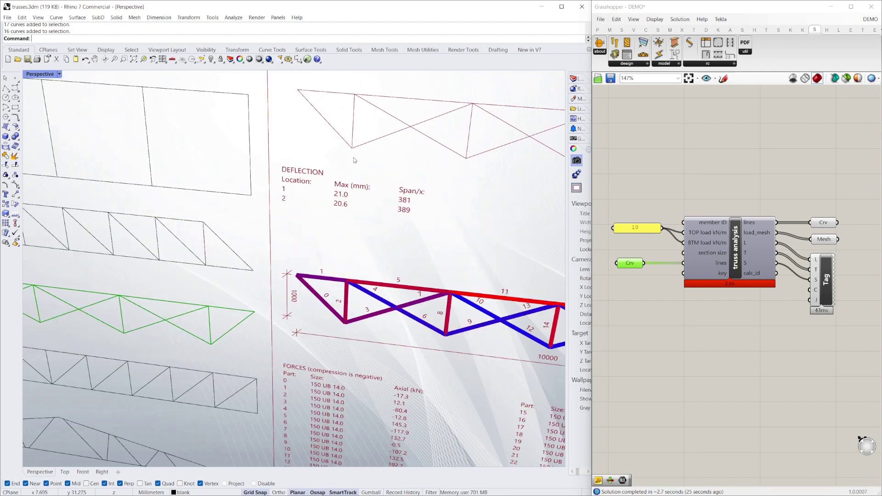
scroll(252, 149, down, 5)
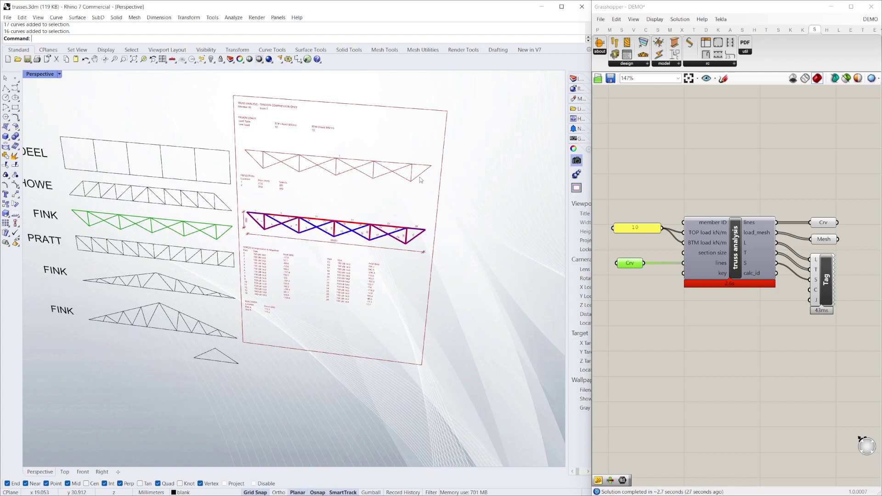
Examine the flat Fink truss's deflected shape, the numbered deflection locations and the deflection table in the report.
scroll(294, 163, up, 2)
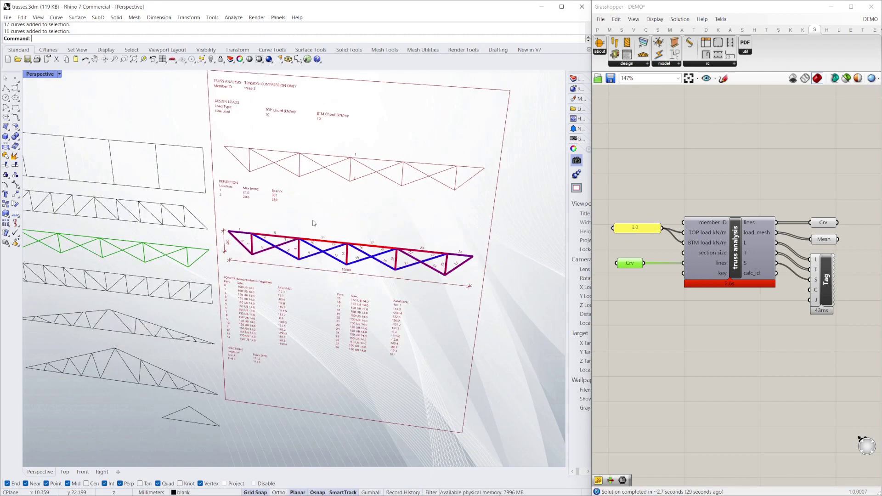
right_drag(314, 222, 329, 171)
scroll(344, 183, down, 3)
scroll(353, 177, up, 5)
scroll(361, 166, up, 4)
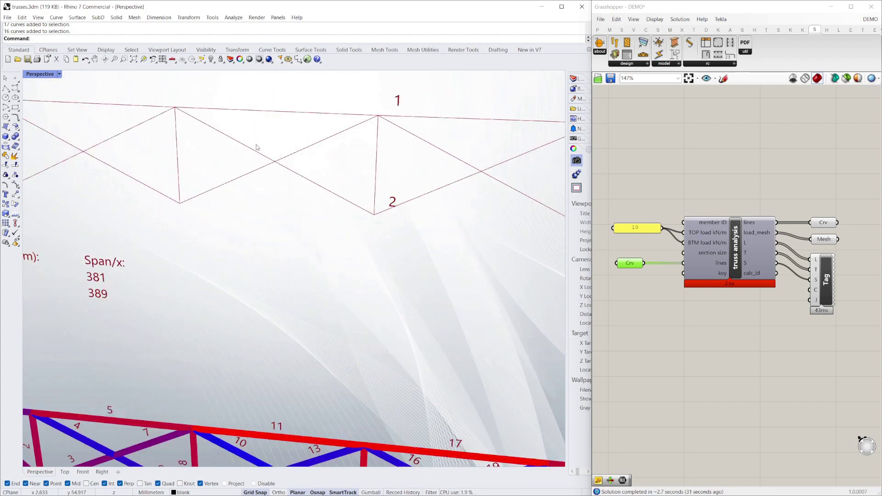
scroll(268, 159, down, 4)
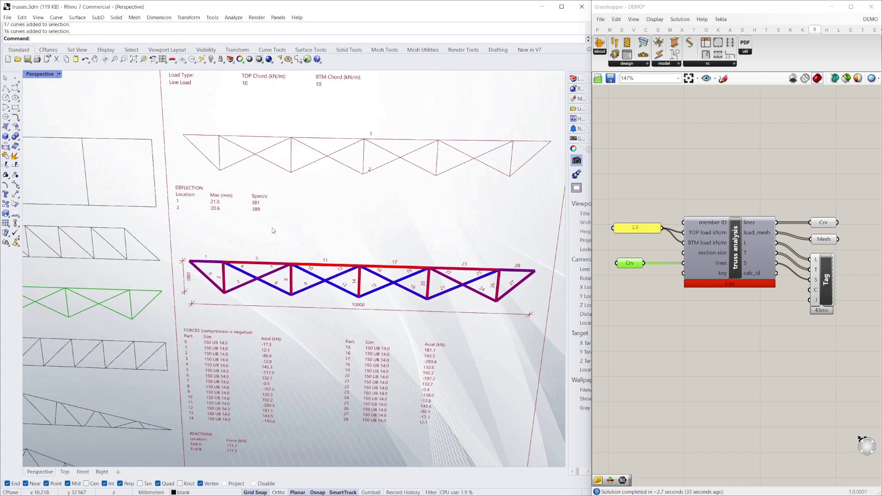
scroll(344, 216, down, 5)
Try loads of 150 and 250 kN/m on the flat Fink truss's top and bottom chords and check its deflections.
double_click(645, 228)
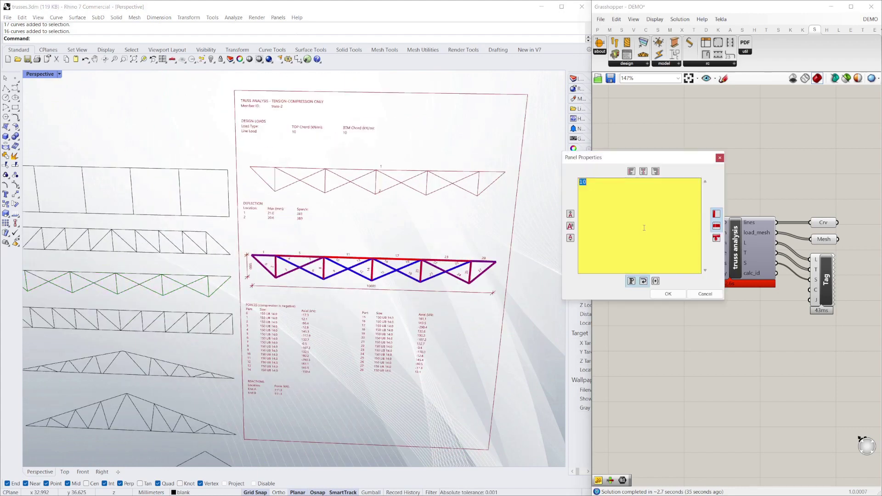
click(671, 295)
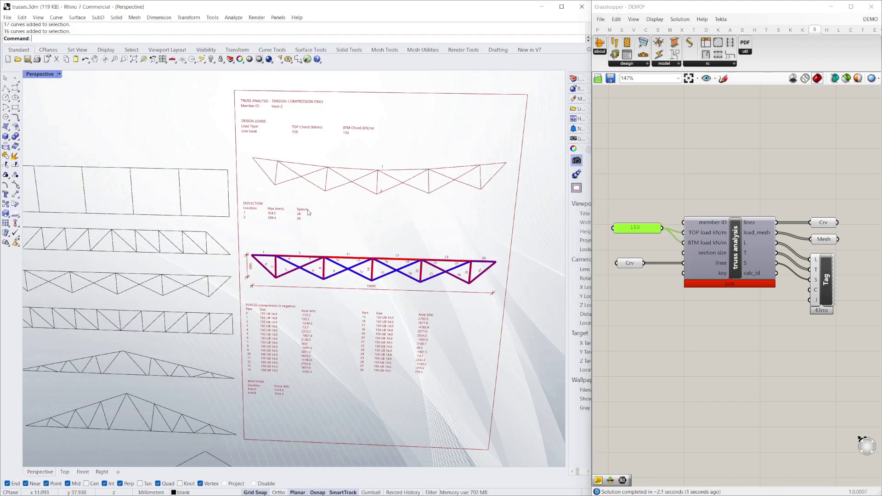
double_click(646, 229)
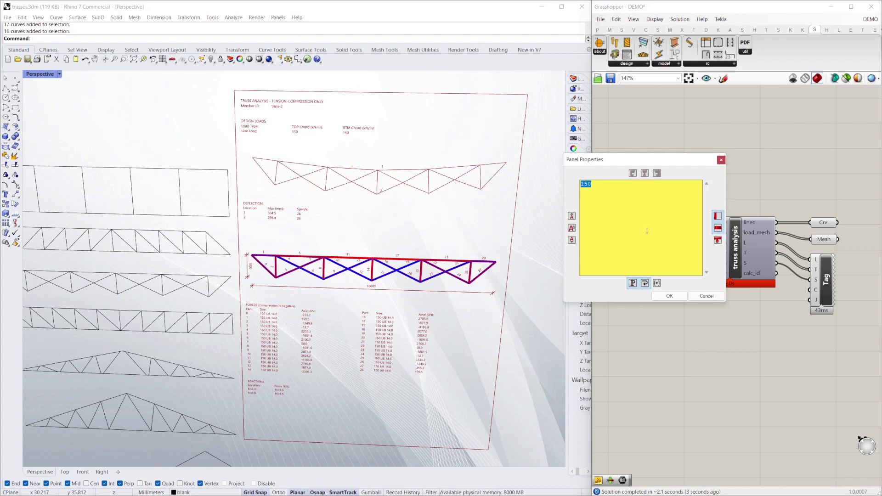
text(250)
click(665, 294)
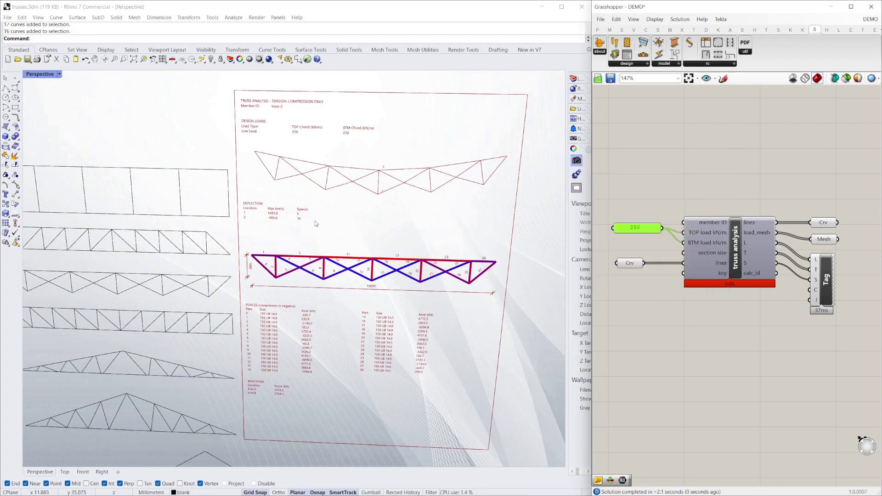
scroll(272, 219, up, 3)
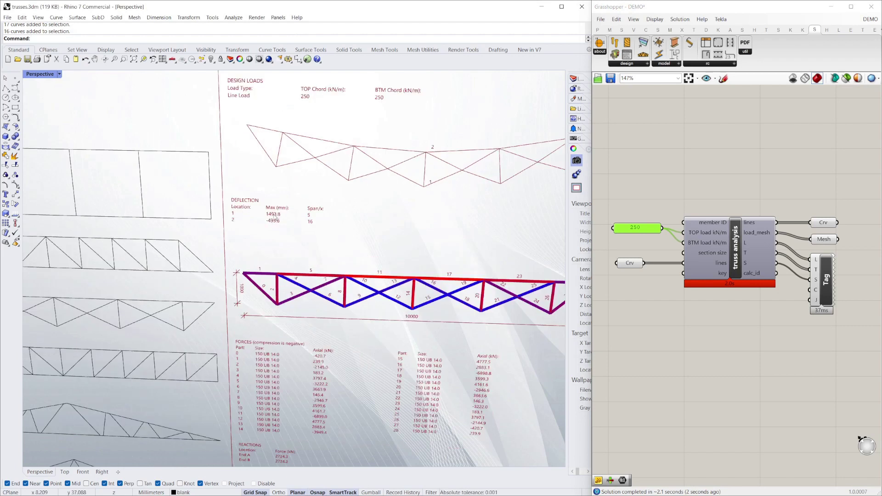
Set the line load feeding both the top and bottom chords to 100 kN/m.
double_click(644, 226)
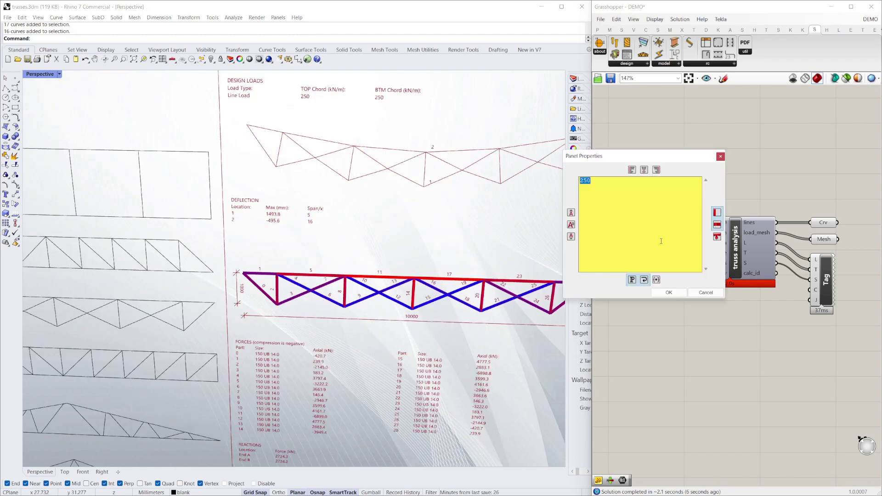
text(100)
click(678, 292)
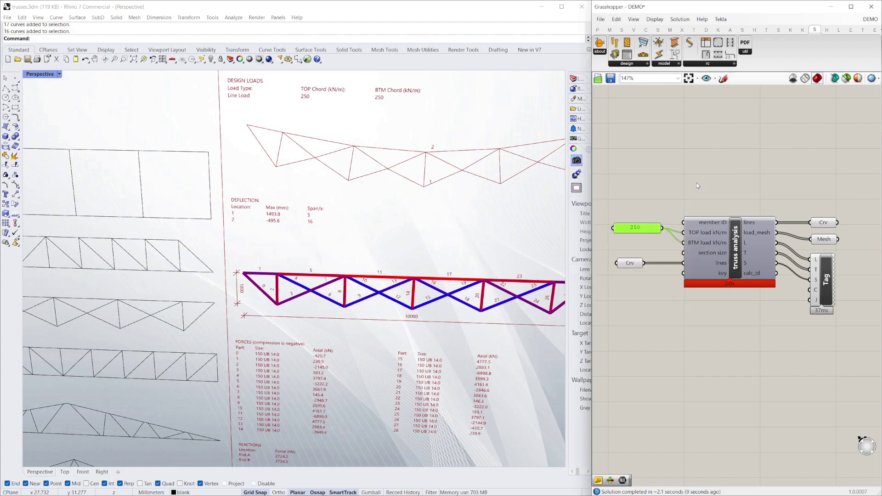
Select all curves of the Howe truss and assign them to the input Curve parameter as multiple curves.
click(188, 219)
scroll(187, 237, down, 6)
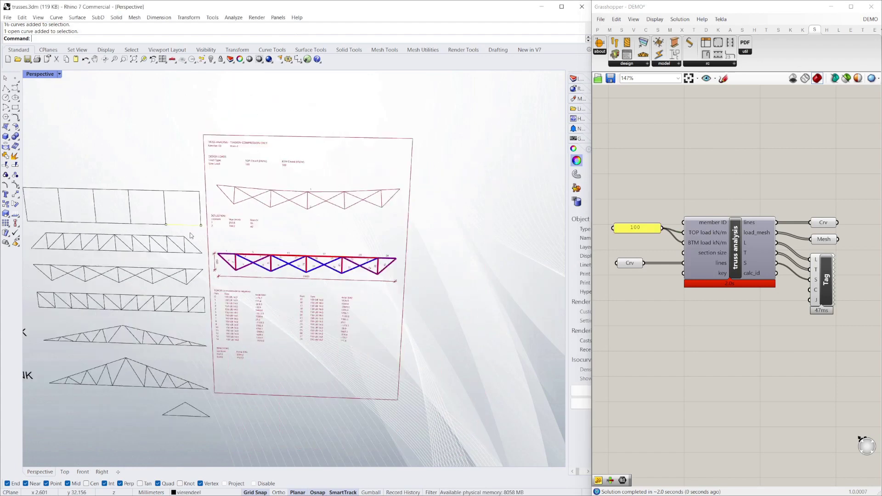
right_drag(171, 238, 183, 239)
scroll(179, 238, up, 3)
scroll(182, 238, down, 4)
drag(255, 236, 132, 222)
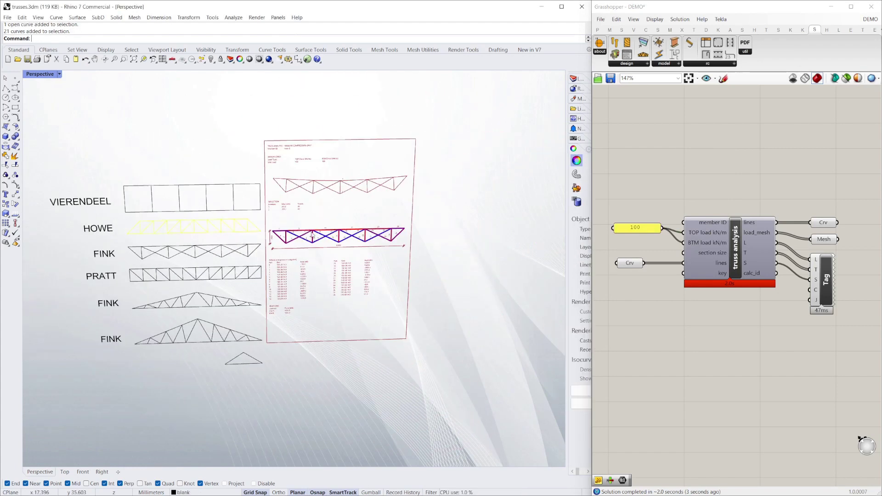
right_click(629, 263)
click(689, 381)
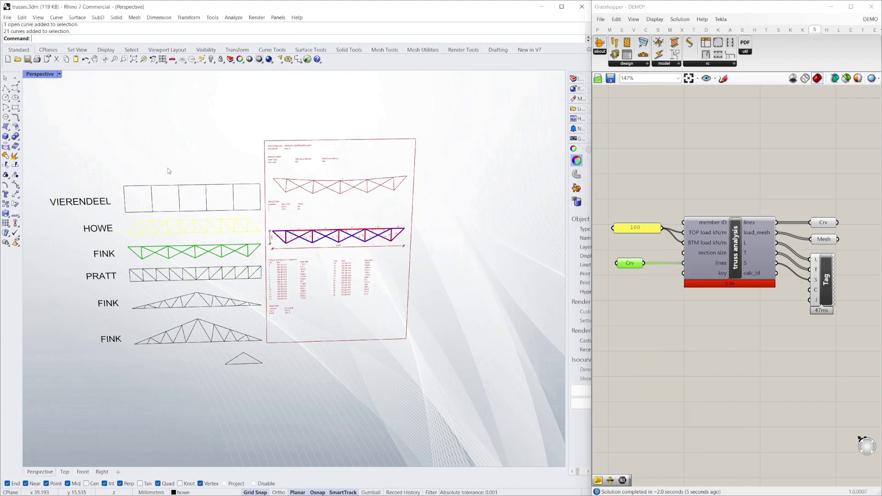
Review the Howe truss's analysis report, covering its design loads, deflected shape and member force diagram.
right_drag(96, 175, 95, 173)
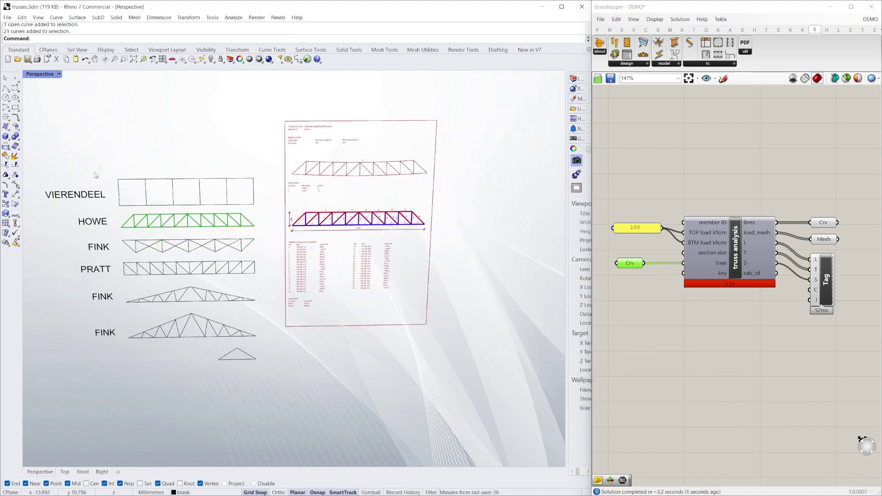
scroll(348, 134, up, 6)
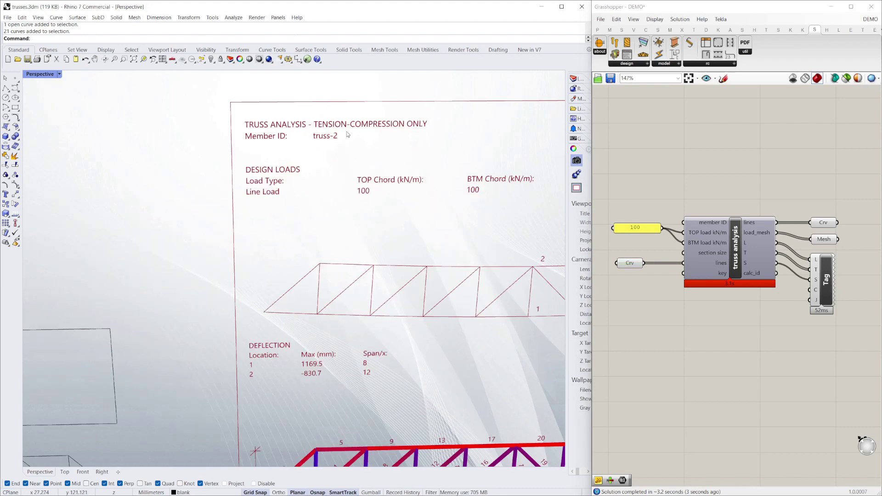
scroll(401, 187, down, 3)
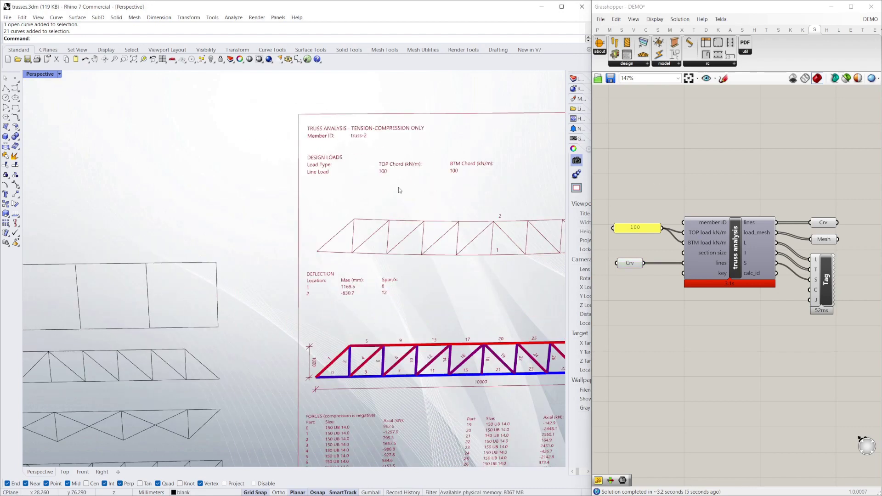
right_drag(410, 204, 318, 200)
scroll(319, 204, down, 10)
scroll(132, 235, up, 5)
right_drag(352, 274, 359, 268)
Select all curves of the Vierendeel truss and assign them to the input Curve parameter as multiple curves.
drag(384, 263, 197, 213)
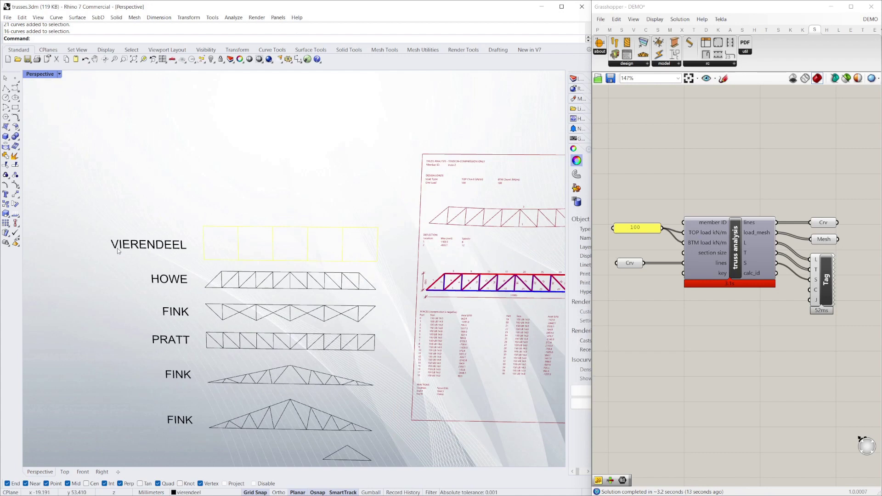
click(628, 267)
right_click(628, 267)
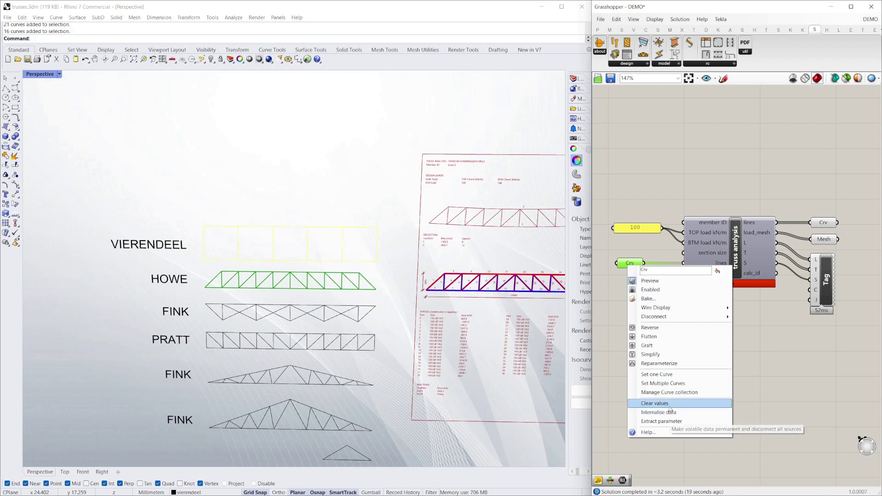
click(672, 384)
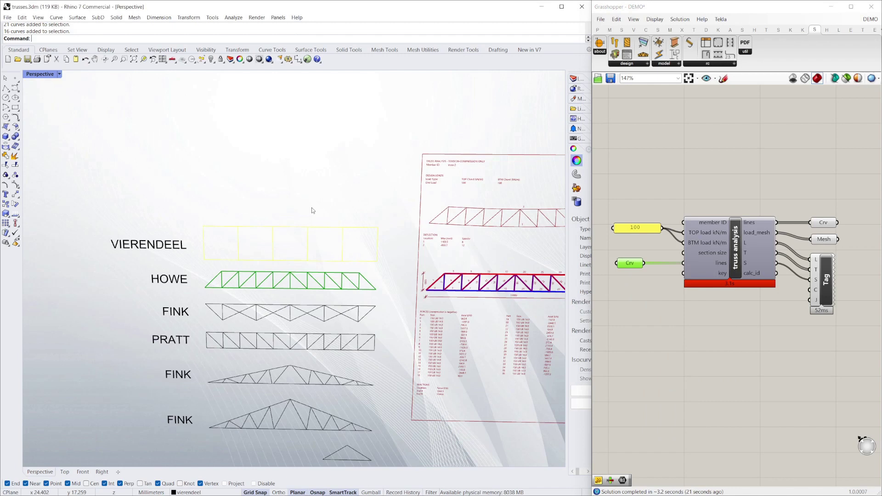
Examine the Vierendeel truss's deflected shape, deflection values and member force diagram in the analysis report.
right_drag(370, 209, 352, 200)
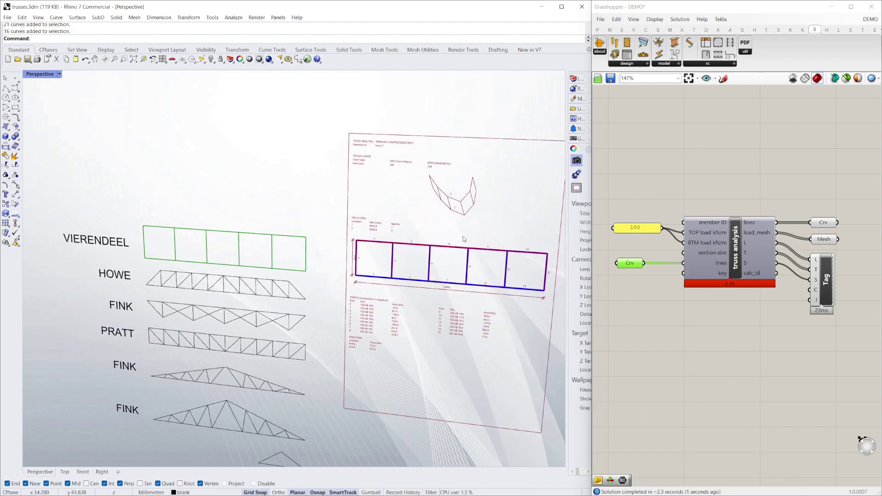
scroll(465, 239, up, 6)
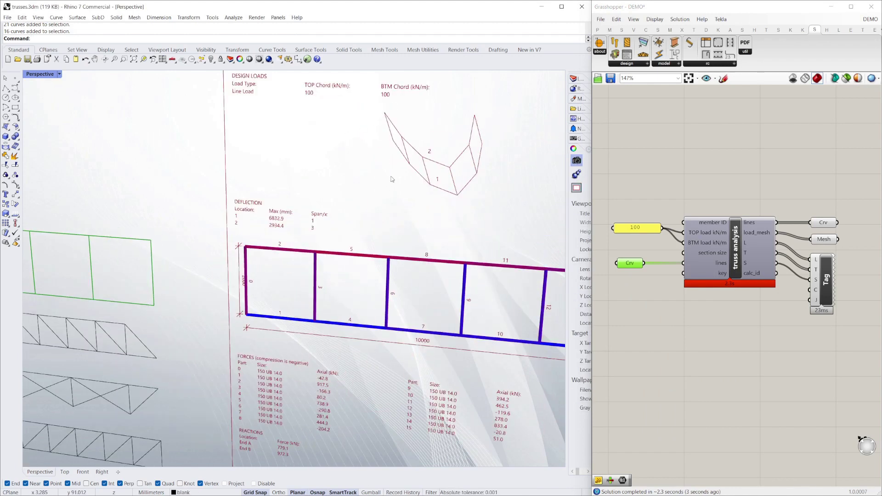
scroll(426, 221, down, 4)
scroll(356, 252, up, 4)
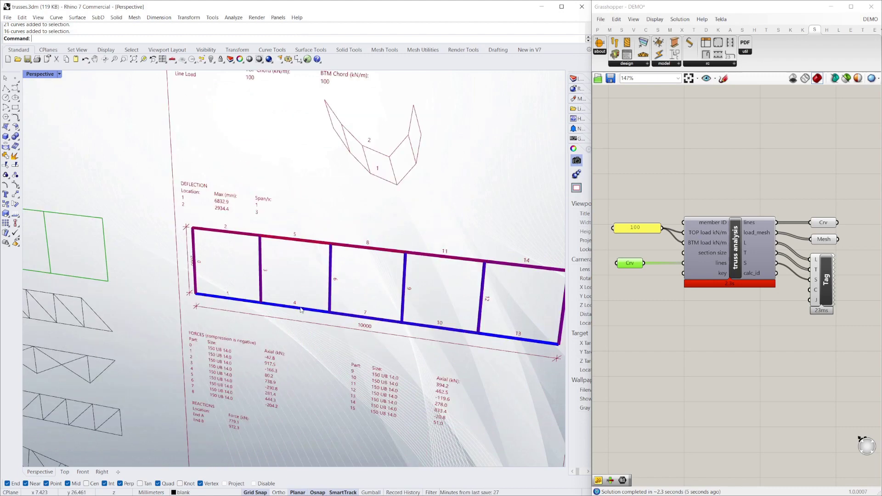
right_drag(355, 249, 357, 256)
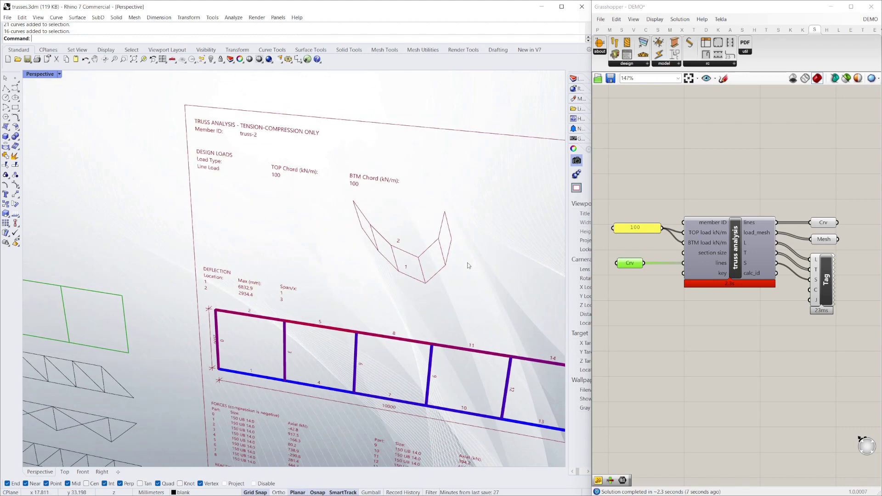
right_drag(467, 261, 454, 263)
right_drag(309, 233, 317, 271)
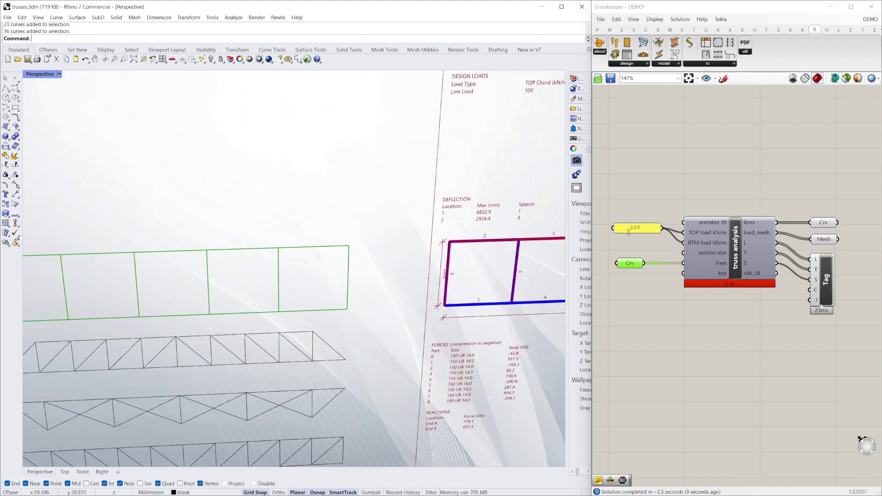
Set the top and bottom chord load to 10 kN/m and check the Vierendeel truss's recalculated report.
double_click(645, 227)
text(10)
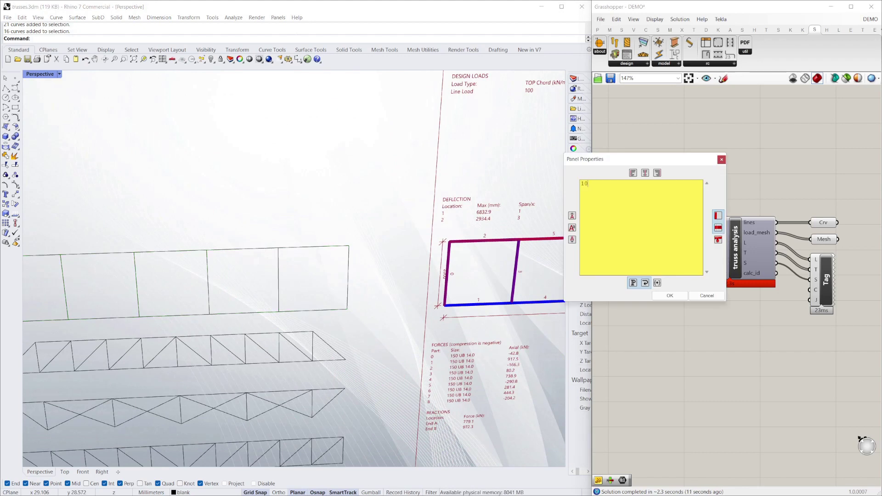
text(0)
click(670, 295)
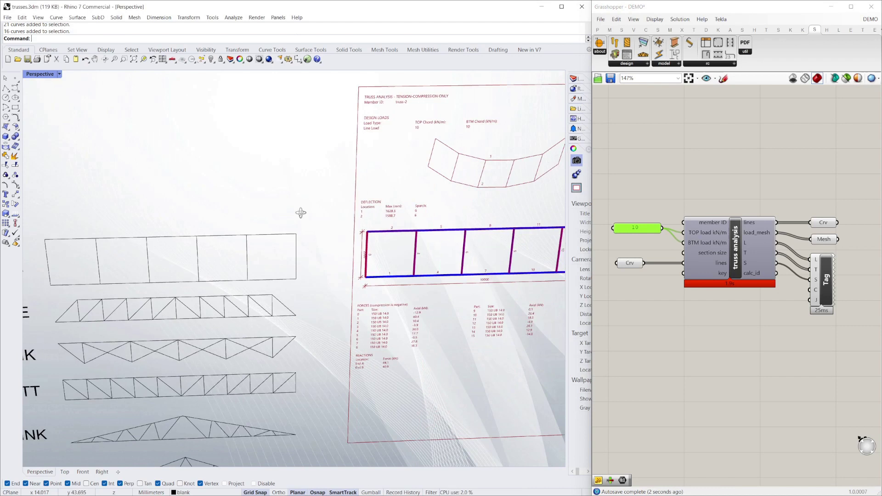
right_drag(301, 211, 218, 223)
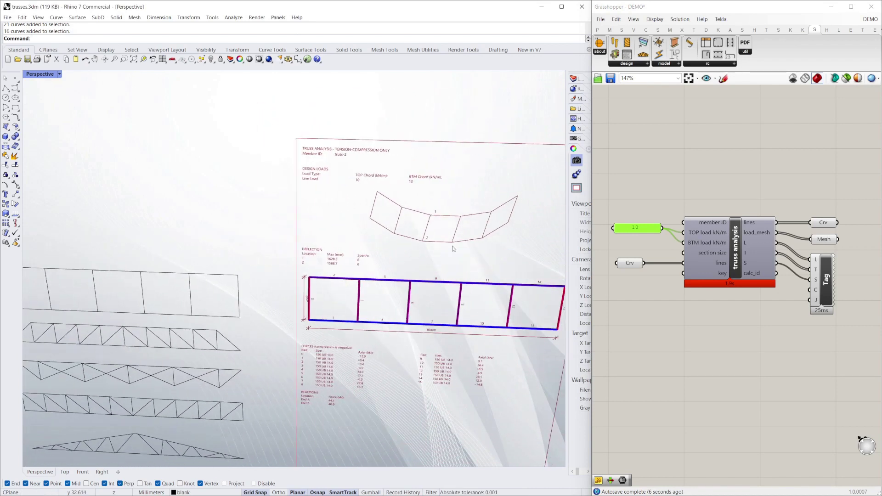
Examine the Vierendeel truss's deflection values and deflected shape under the 10 kN/m chord loads, comparing its form with the other truss types.
scroll(298, 252, up, 8)
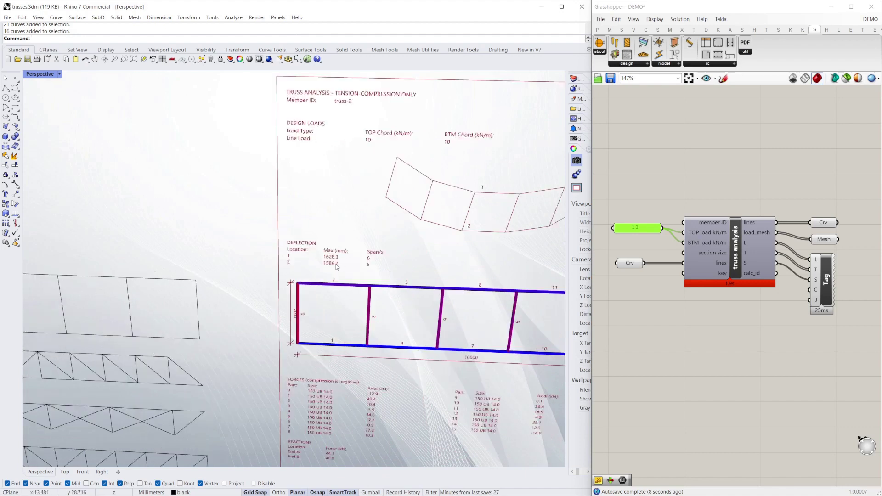
scroll(359, 238, down, 5)
scroll(358, 238, down, 5)
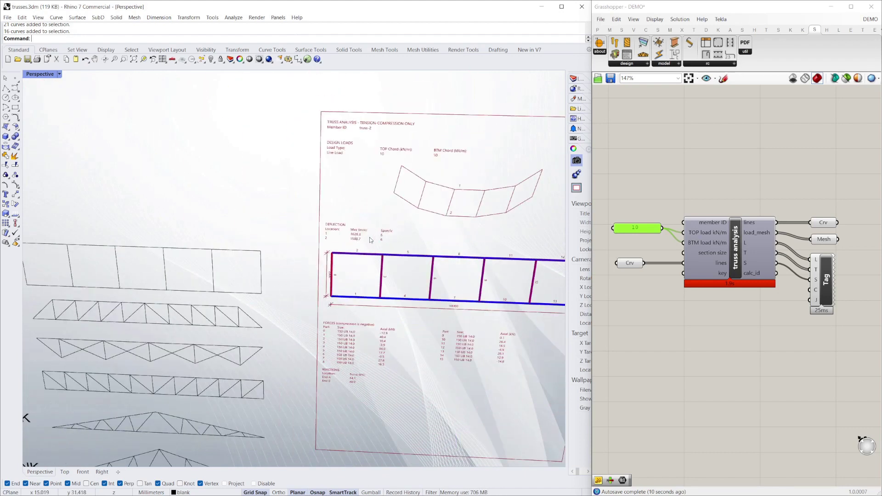
right_drag(470, 218, 463, 219)
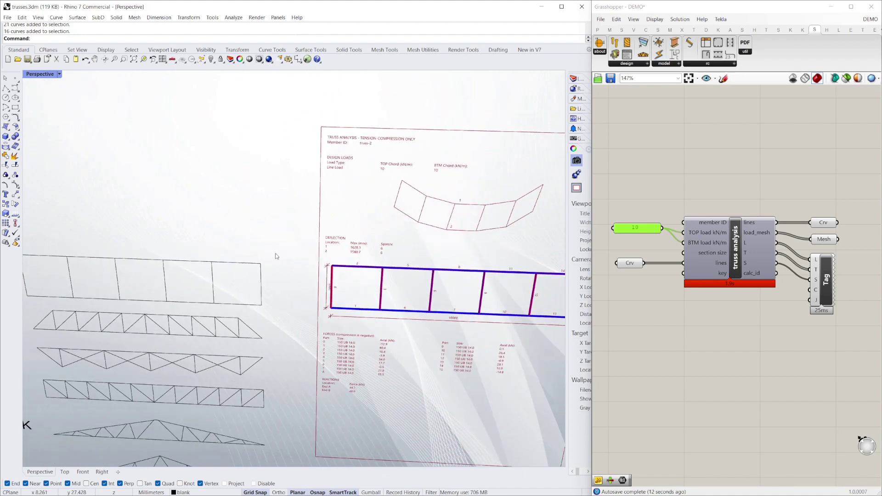
right_drag(222, 242, 226, 234)
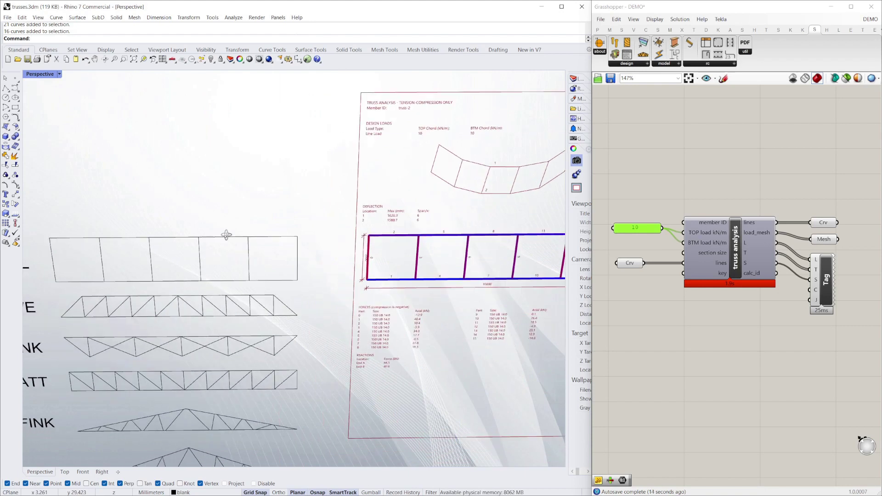
scroll(252, 220, up, 4)
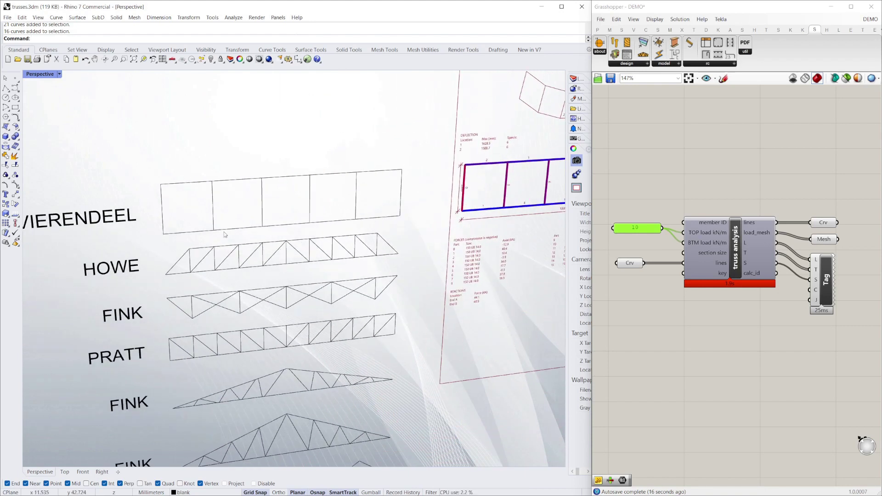
right_drag(313, 225, 309, 224)
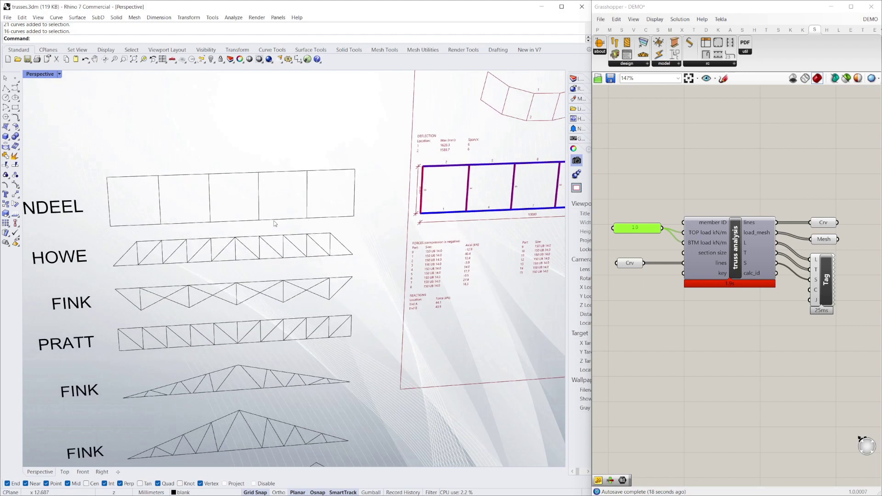
scroll(235, 224, down, 5)
scroll(394, 155, up, 9)
scroll(400, 181, down, 10)
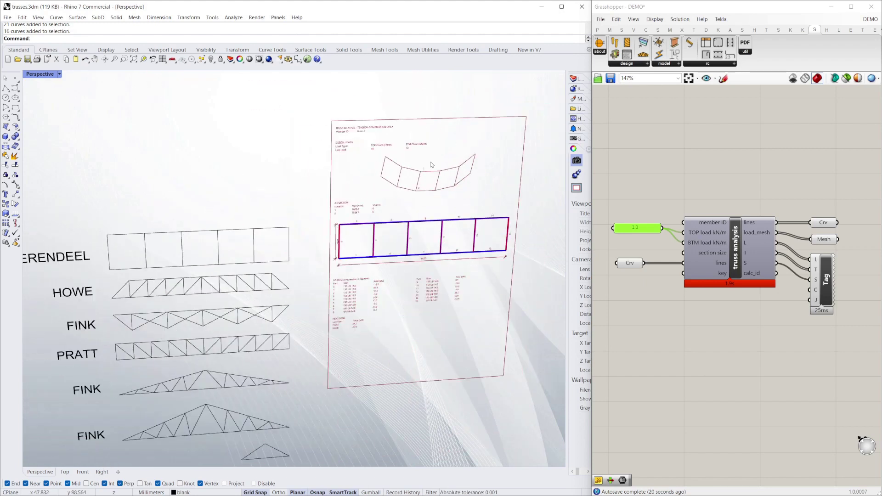
scroll(264, 172, up, 3)
scroll(264, 171, down, 8)
scroll(229, 207, up, 5)
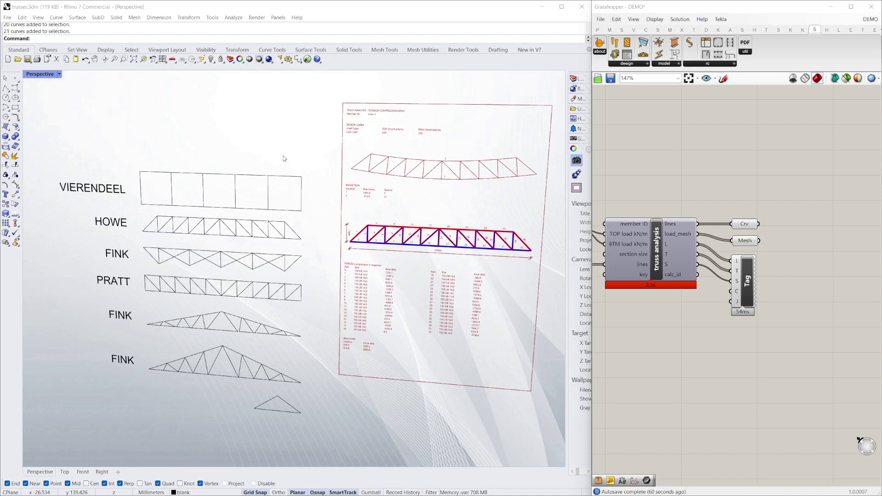
right_drag(275, 157, 275, 156)
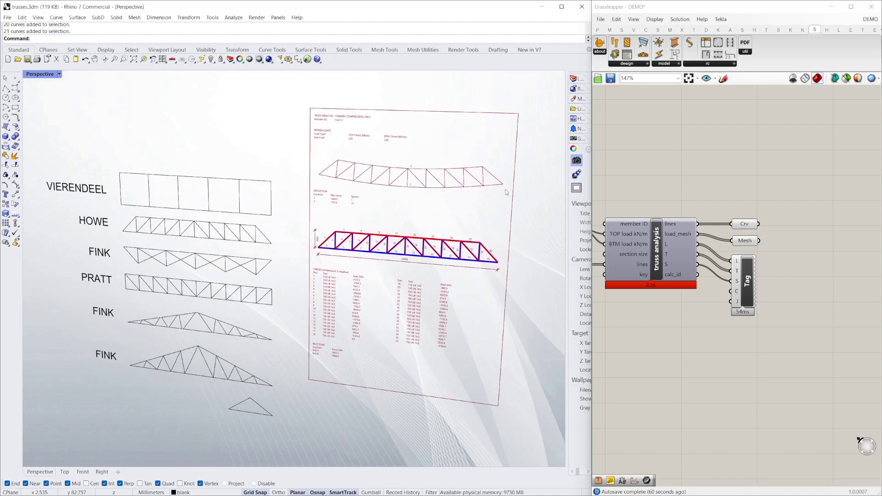
Add a get PDF component below the Tag component and connect the truss analysis calc_id output to its pdf_id input.
scroll(706, 260, down, 4)
scroll(707, 261, up, 3)
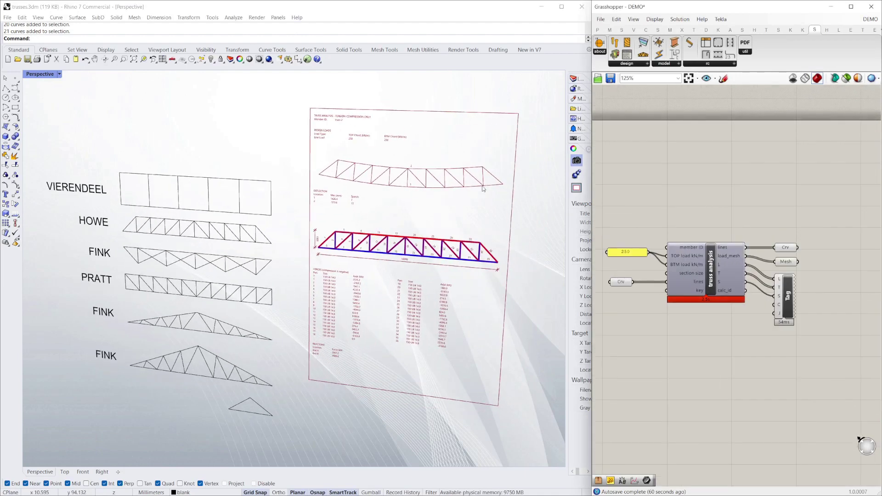
right_drag(505, 216, 215, 230)
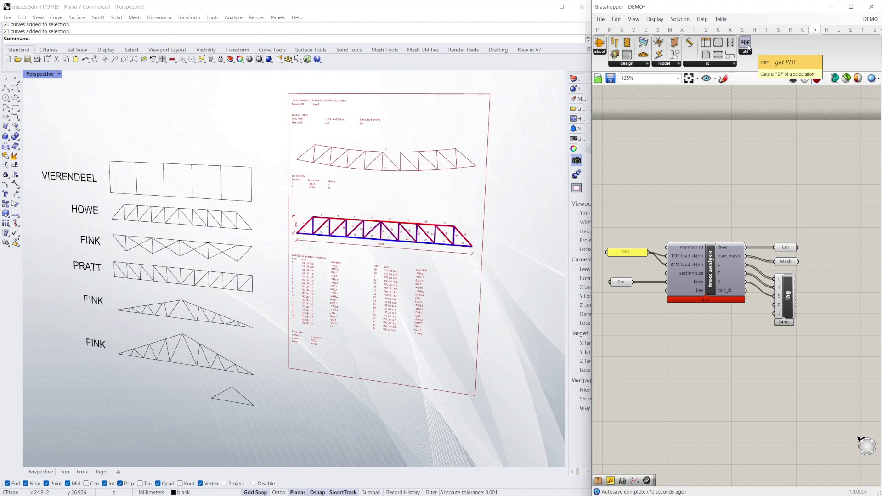
drag(748, 47, 810, 390)
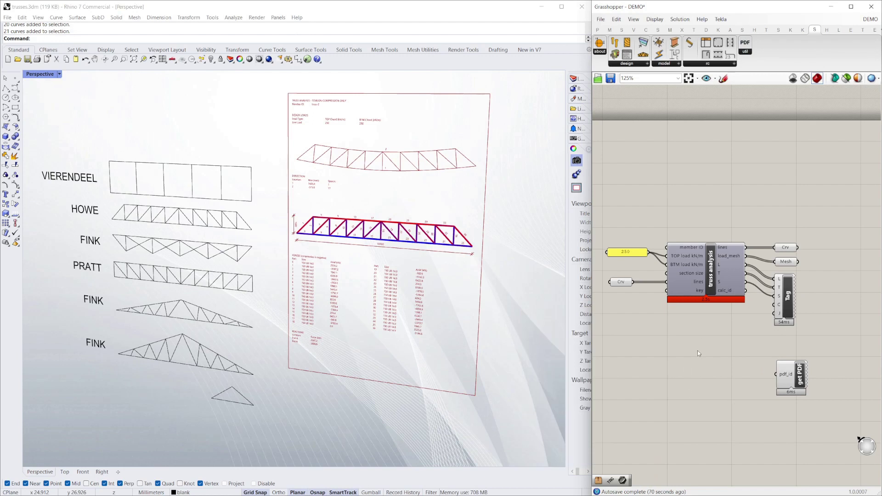
scroll(482, 236, up, 1)
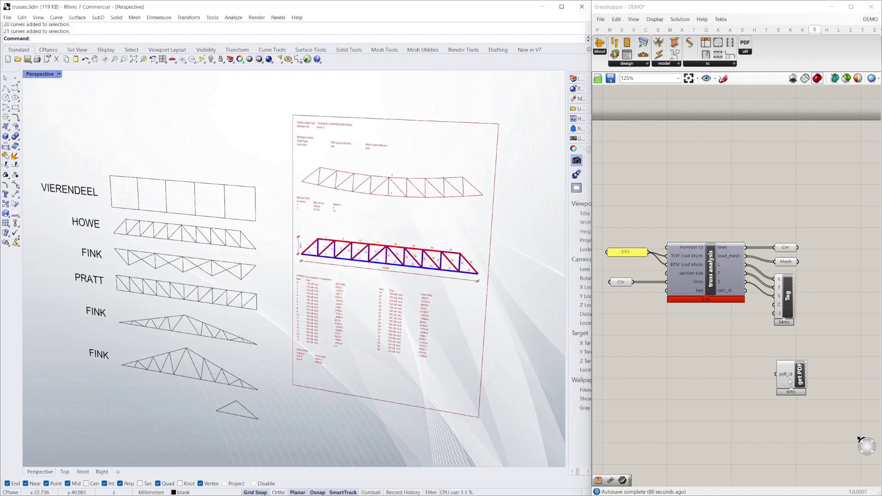
drag(800, 384, 796, 371)
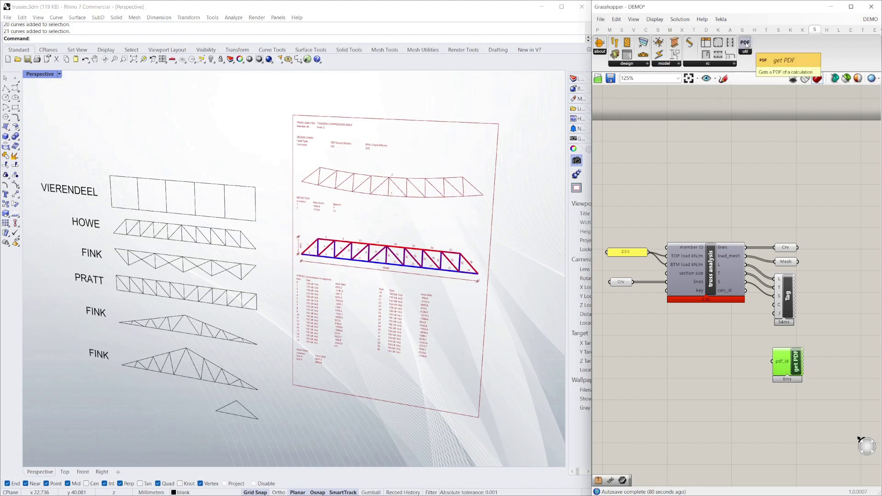
drag(797, 350, 792, 342)
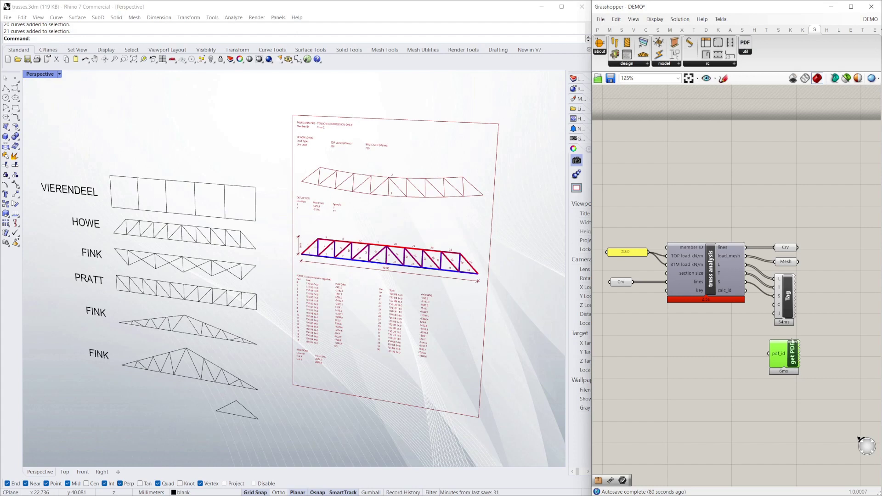
mouse_move(736, 294)
drag(746, 291, 770, 353)
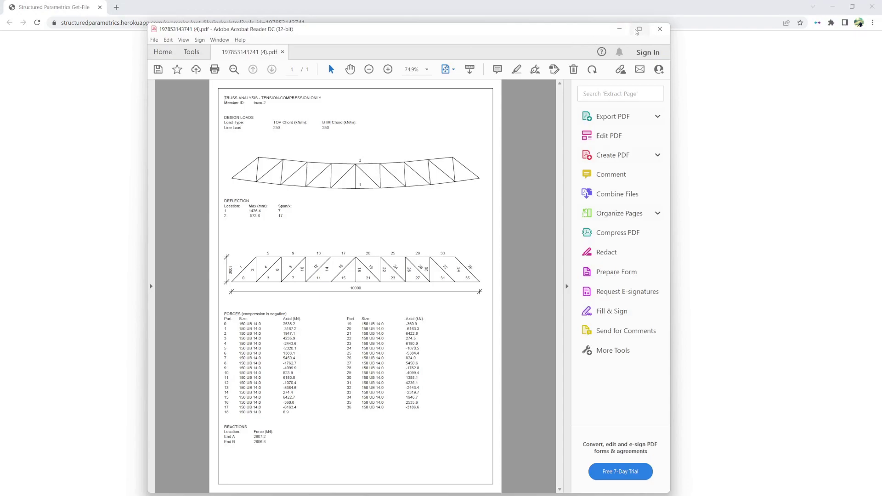
View the Howe truss's PDF report maximised in Acrobat Reader, then minimise the PDF and browser windows to return to Rhino.
click(639, 29)
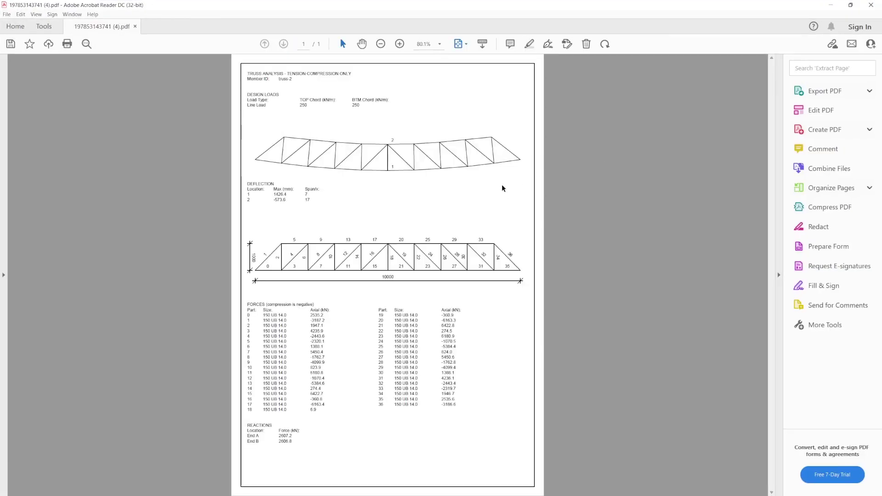
click(830, 6)
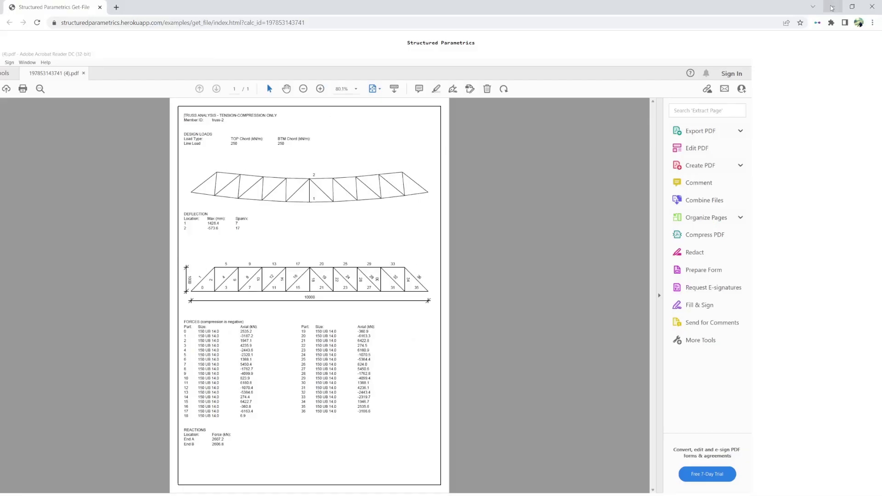
click(829, 7)
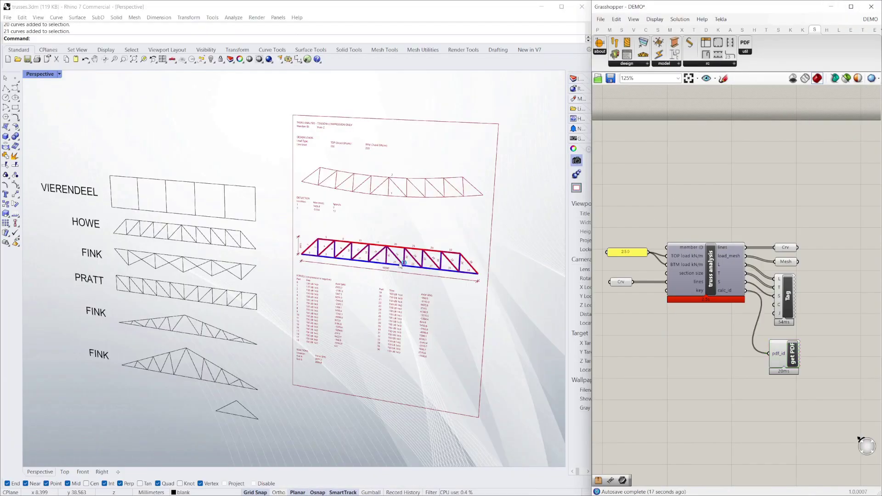
Select all curves of the Fink truss directly below the Howe truss and assign them to the input Curve parameter as multiple curves.
drag(261, 285, 114, 251)
scroll(233, 249, up, 2)
drag(312, 252, 154, 224)
right_click(621, 282)
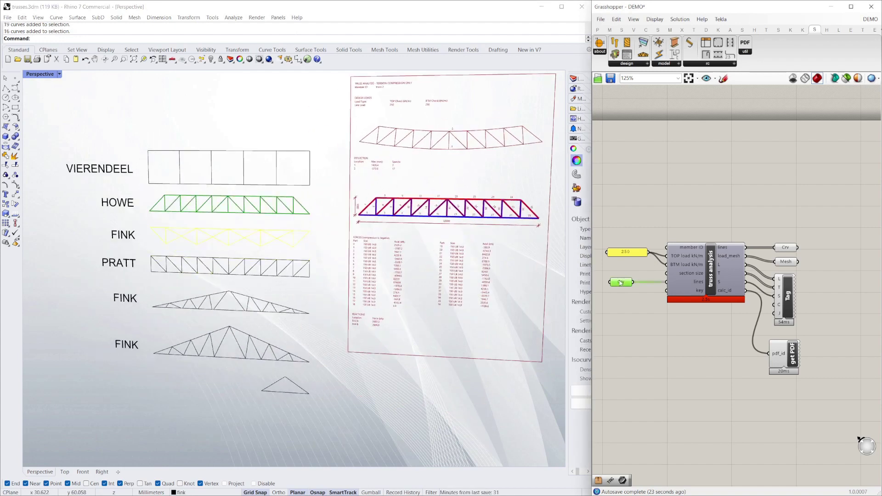
click(656, 399)
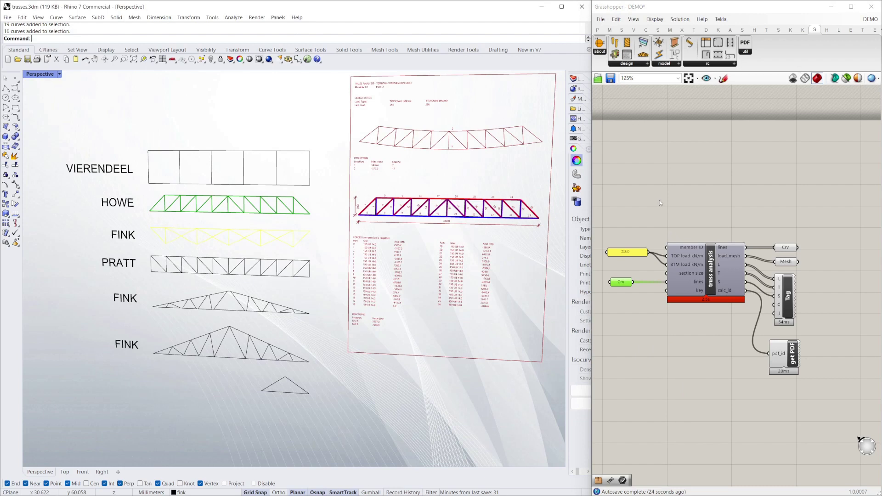